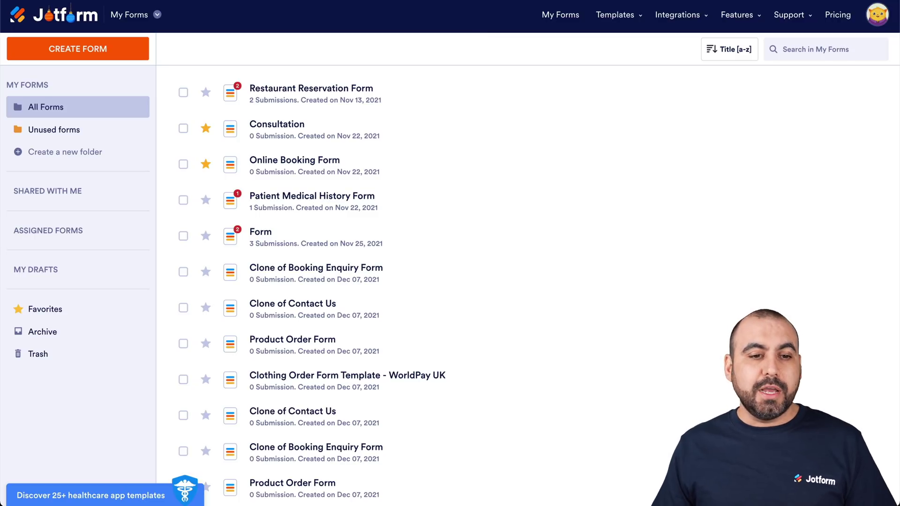
- Create a new blank form using the Classic Form layout
{"action": "left_click", "coordinate": [82, 53]}
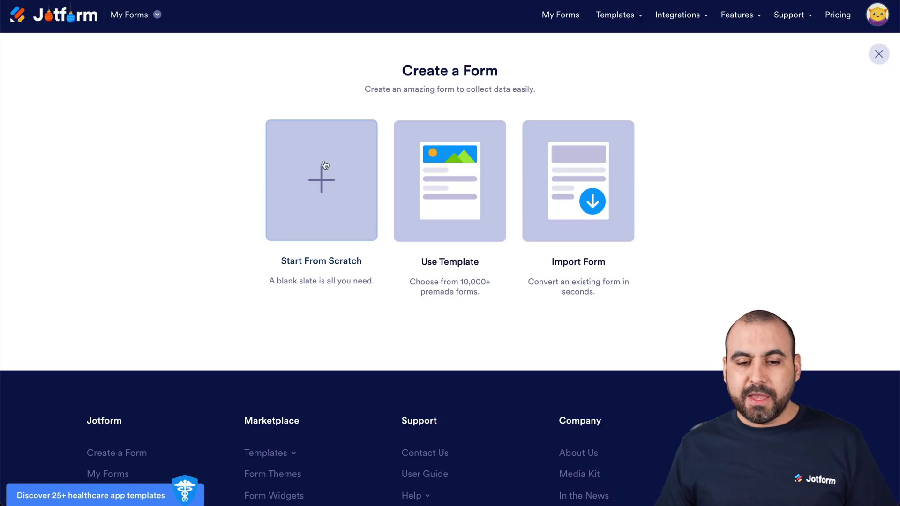
{"action": "left_click", "coordinate": [342, 180]}
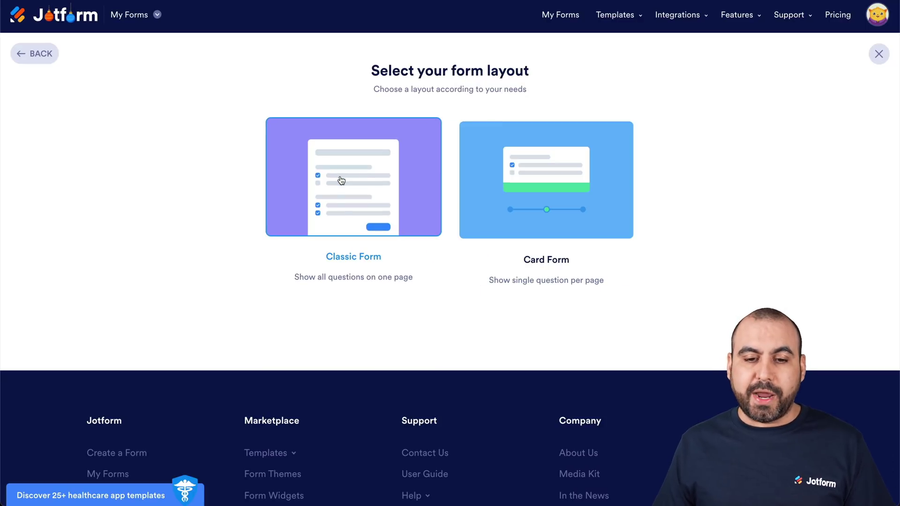
{"action": "left_click", "coordinate": [353, 203]}
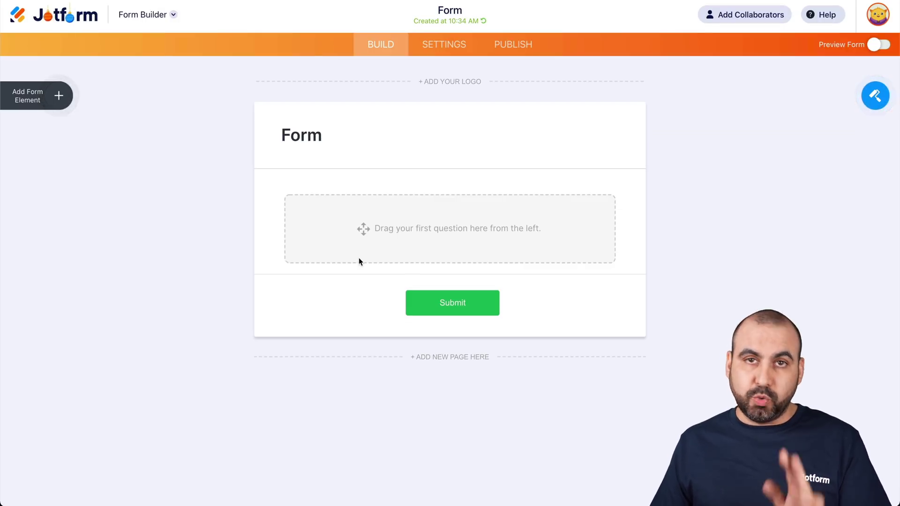
- Add Full Name, Phone and Email fields to the form
{"action": "left_click", "coordinate": [59, 96]}
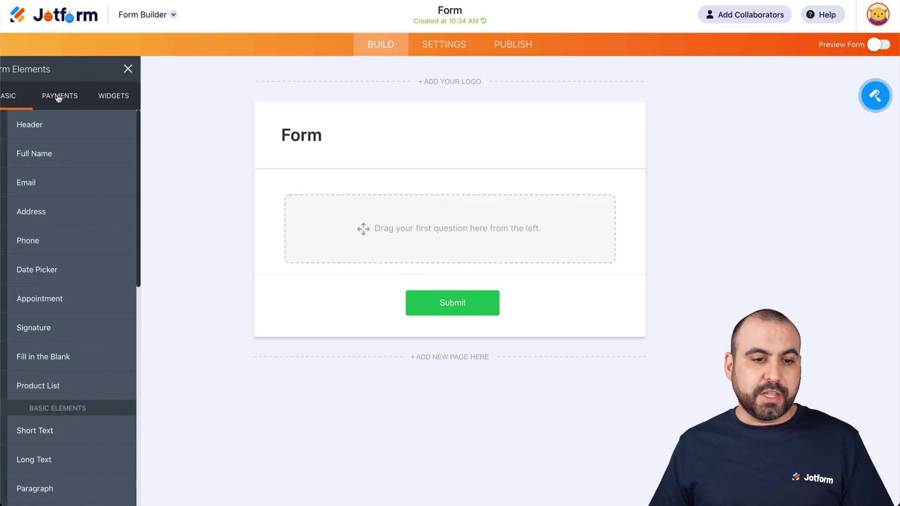
{"action": "left_click", "coordinate": [96, 155]}
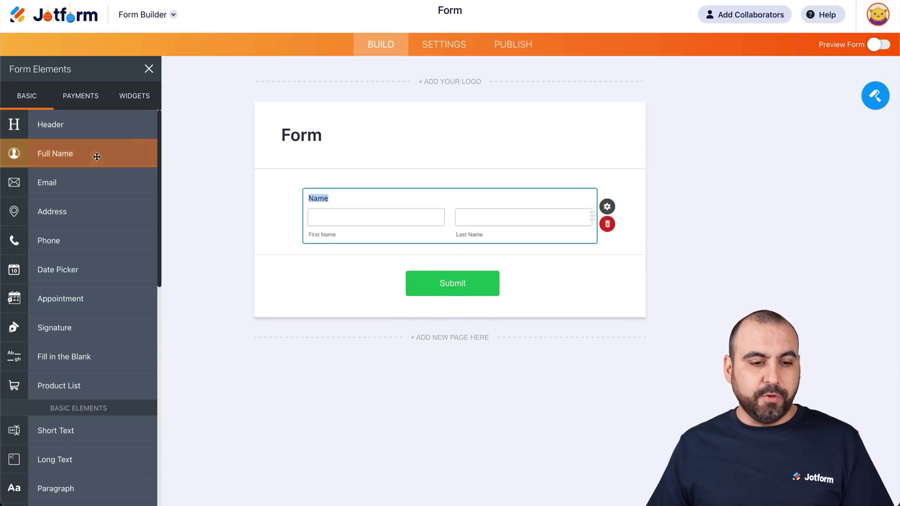
{"action": "left_click", "coordinate": [96, 240]}
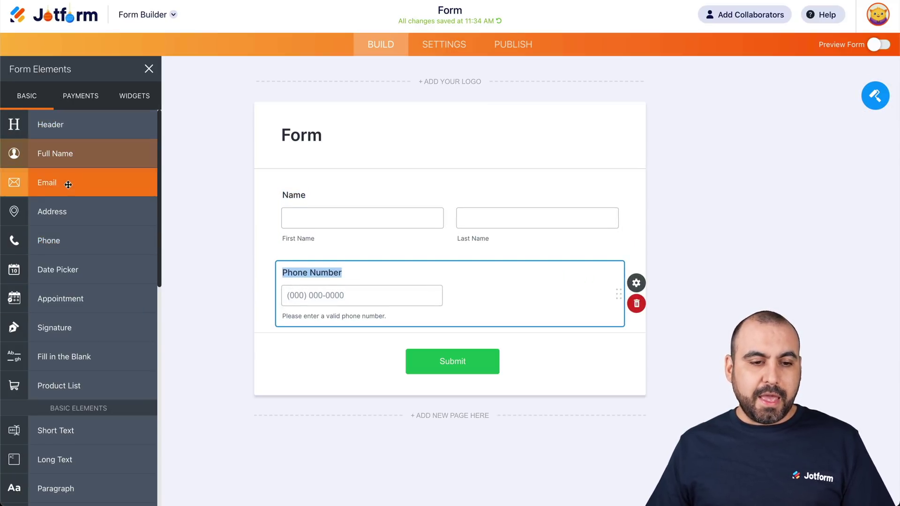
{"action": "left_click", "coordinate": [66, 183]}
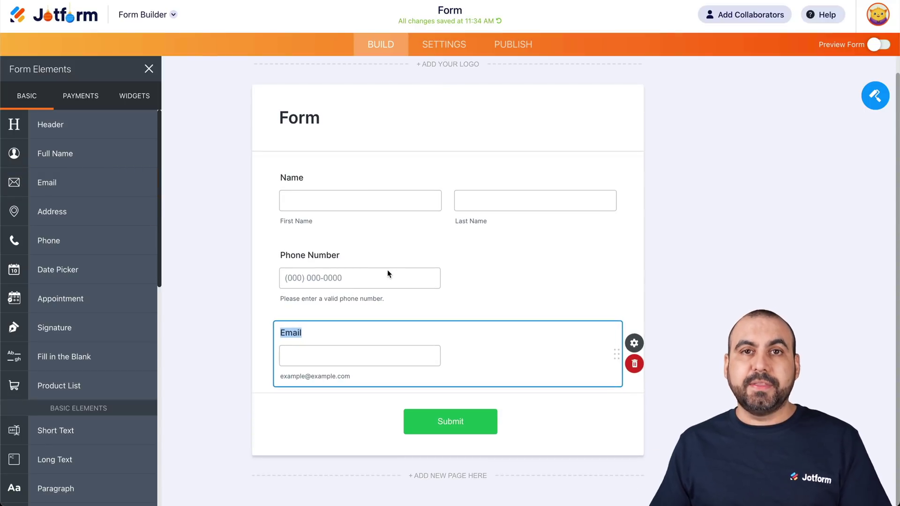
{"action": "left_click", "coordinate": [438, 51]}
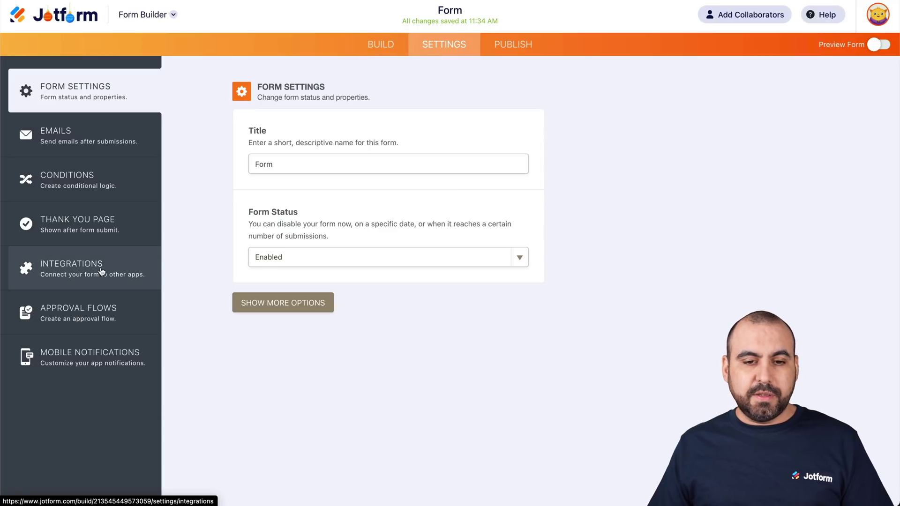
- Search the form's integrations for 'insigh' and open the Insightly integration
{"action": "left_click", "coordinate": [111, 262]}
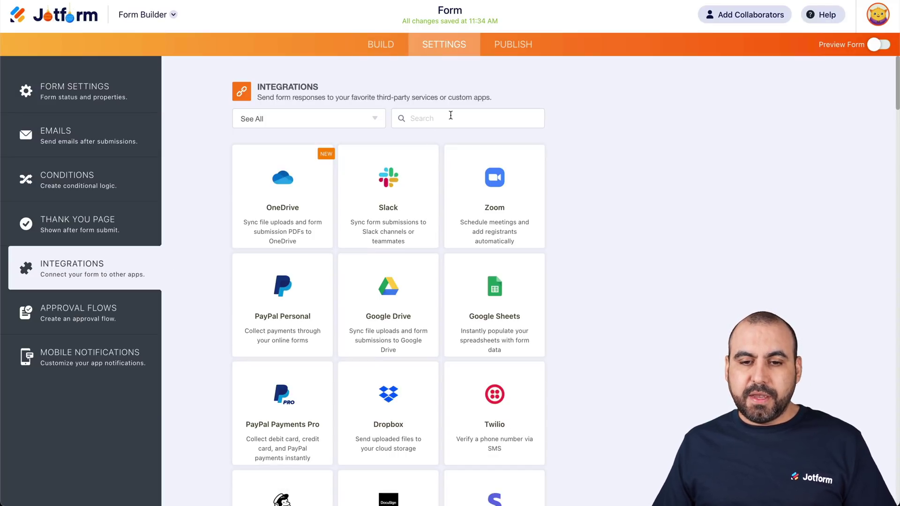
{"action": "left_click", "coordinate": [449, 117]}
{"action": "type", "text": "insight"}
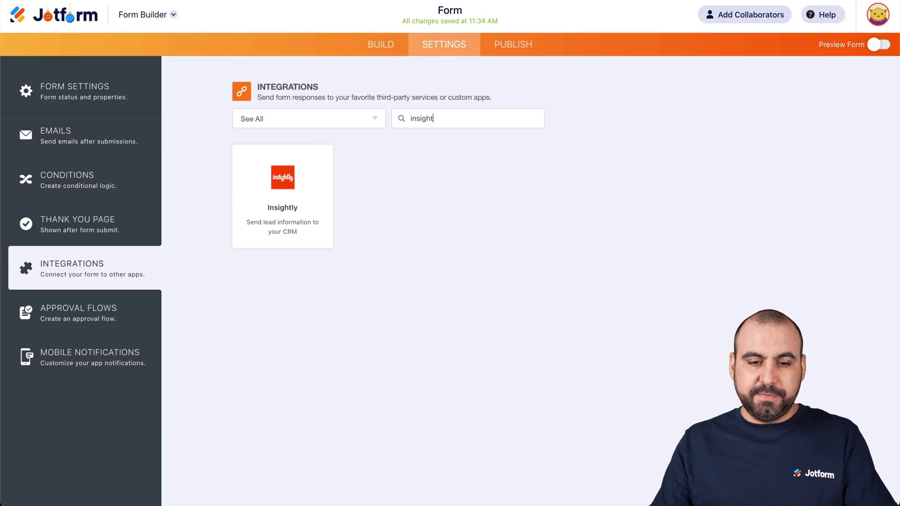
{"action": "left_click", "coordinate": [282, 182]}
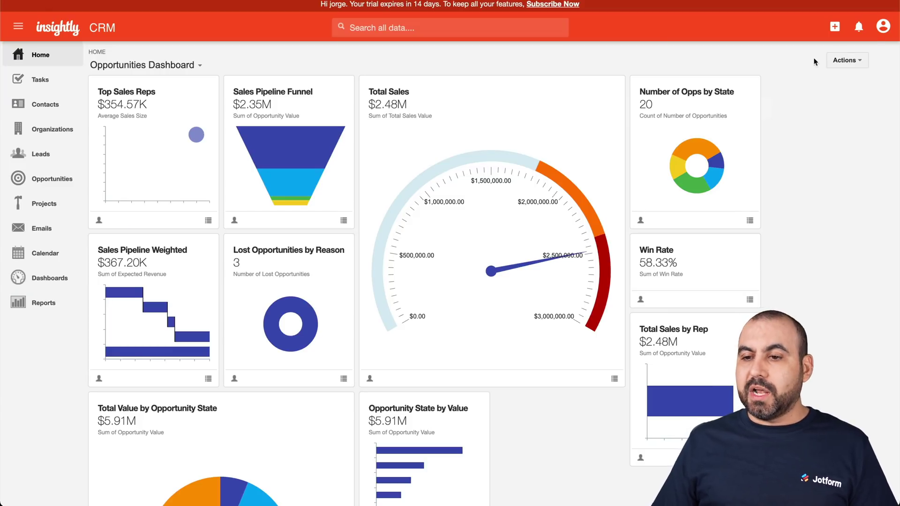
- Copy the account's API key from the API section of Insightly User Settings
{"action": "left_click", "coordinate": [883, 27]}
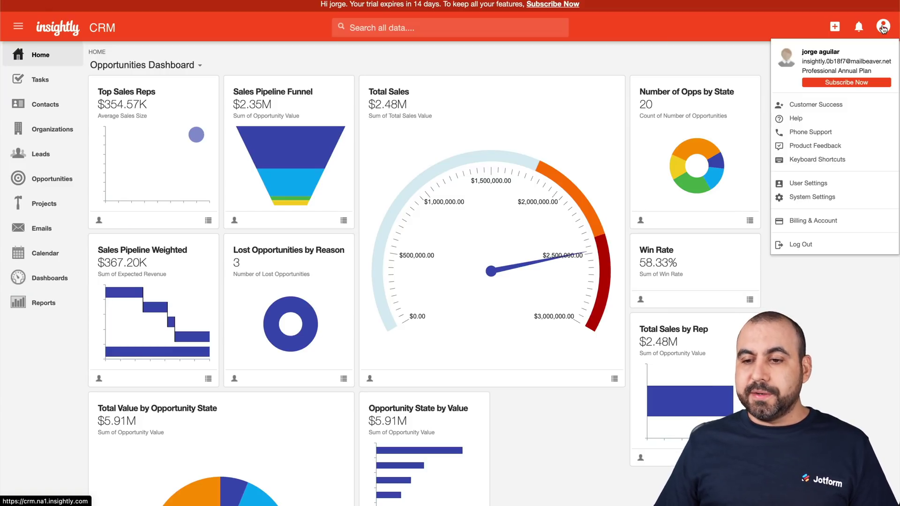
{"action": "left_click", "coordinate": [796, 182]}
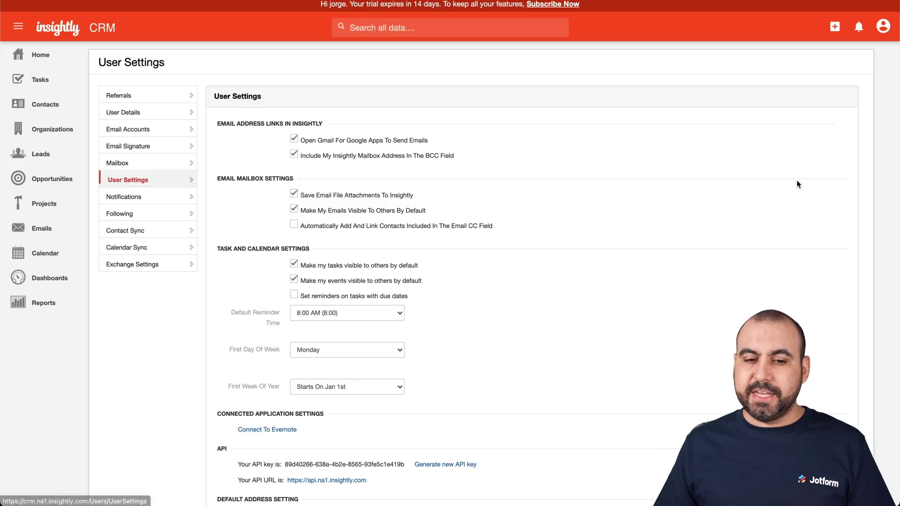
{"action": "scroll", "coordinate": [595, 207], "scroll_direction": "down", "scroll_amount": 5}
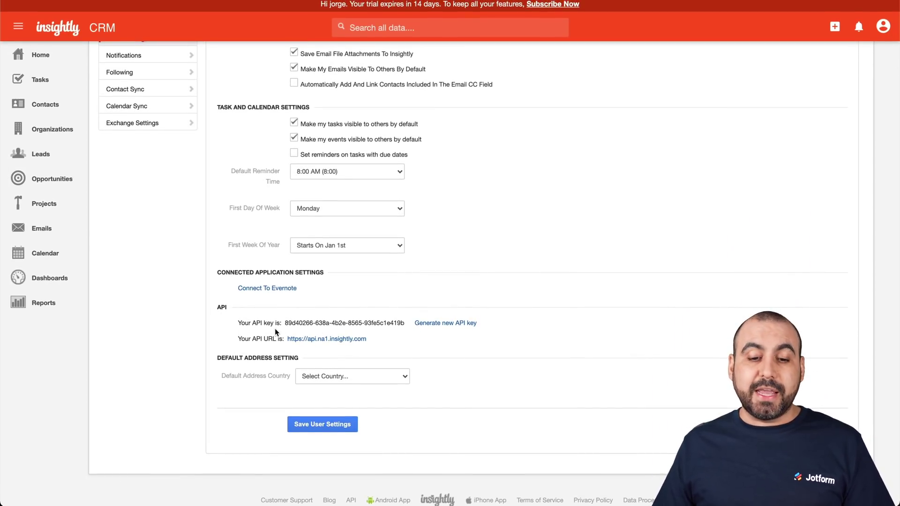
{"action": "left_click_drag", "start_coordinate": [284, 323], "coordinate": [405, 324]}
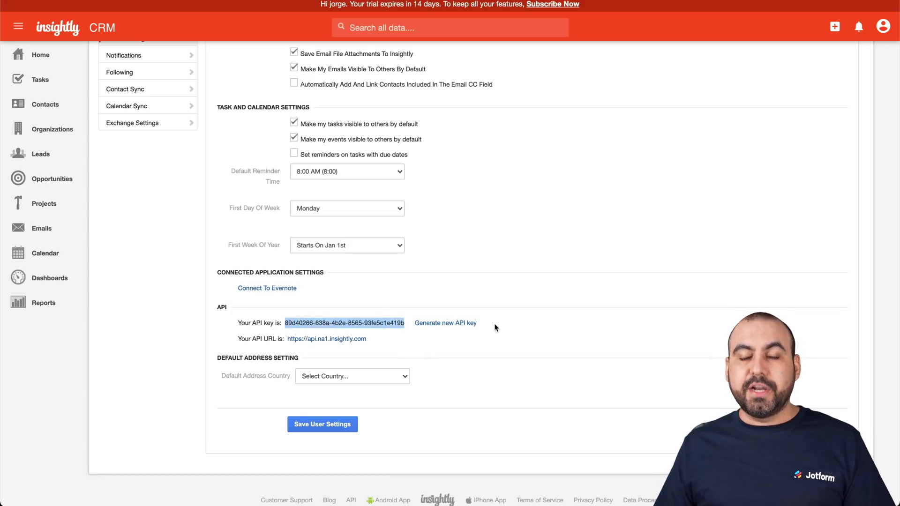
{"action": "left_click", "coordinate": [537, 321]}
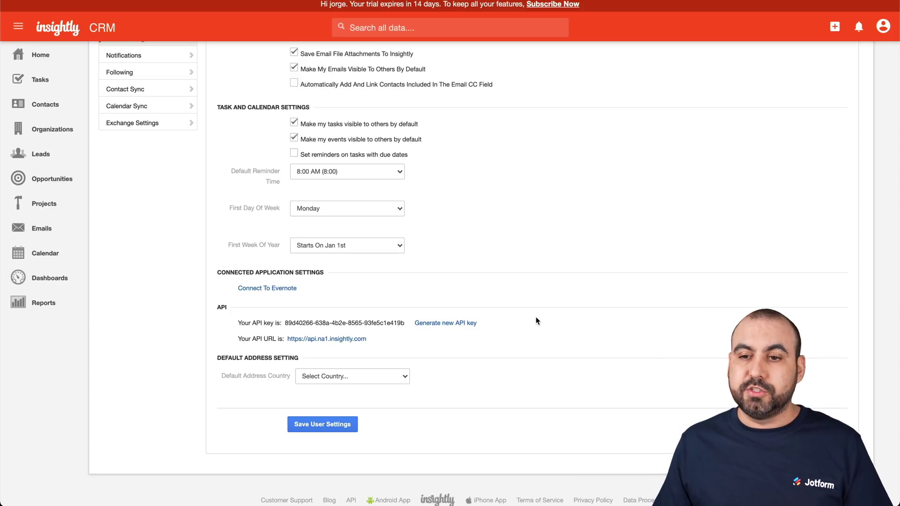
- Authenticate Insightly with the pasted API key and select Contact as the destination list
{"action": "key", "text": "super+Tab"}
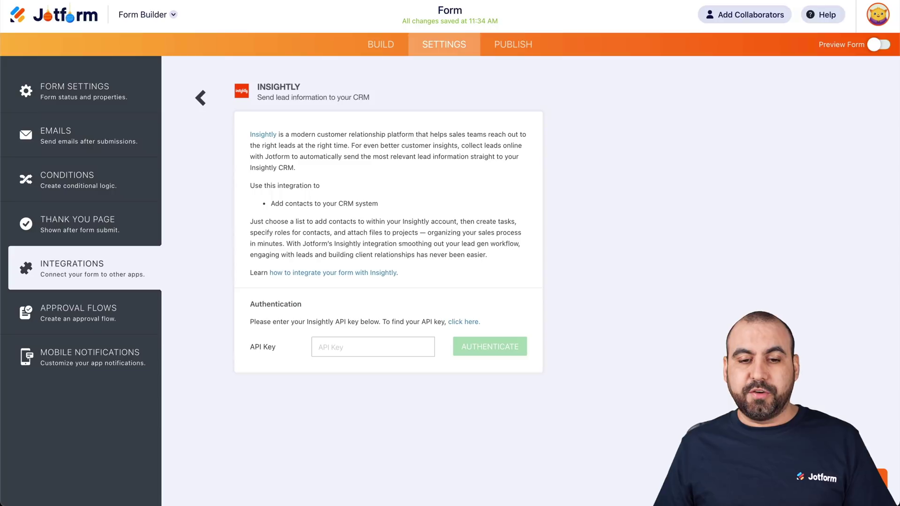
{"action": "key", "text": "super+v"}
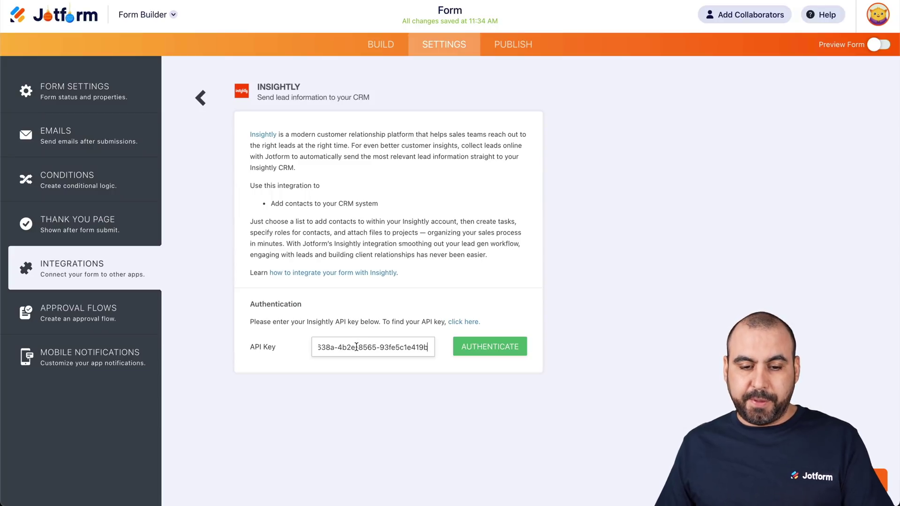
{"action": "left_click", "coordinate": [481, 349]}
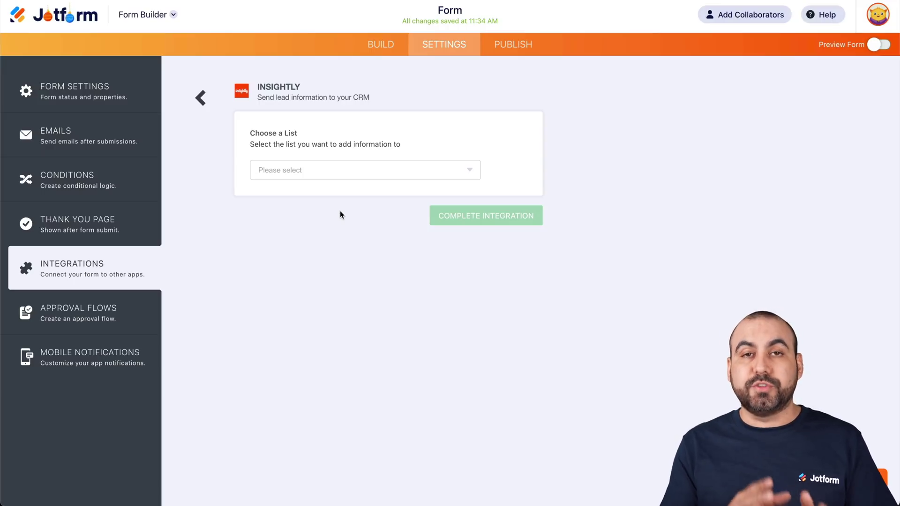
{"action": "left_click", "coordinate": [333, 174]}
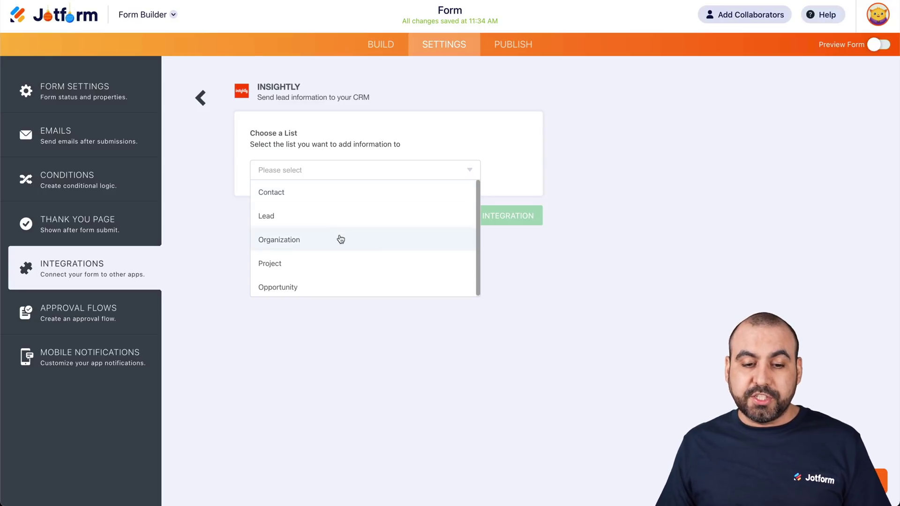
{"action": "left_click", "coordinate": [304, 202]}
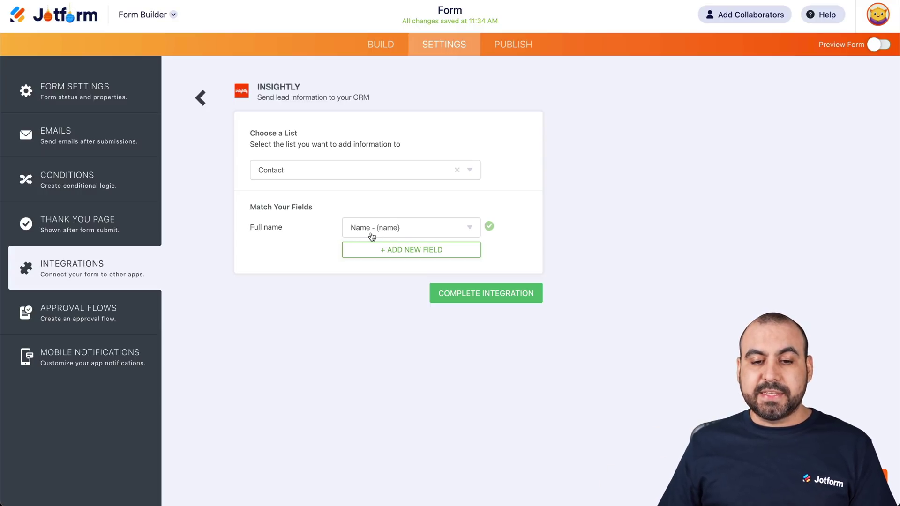
- Map Insightly's Phone (Home) to the form's Phone Number field
{"action": "left_click", "coordinate": [402, 254]}
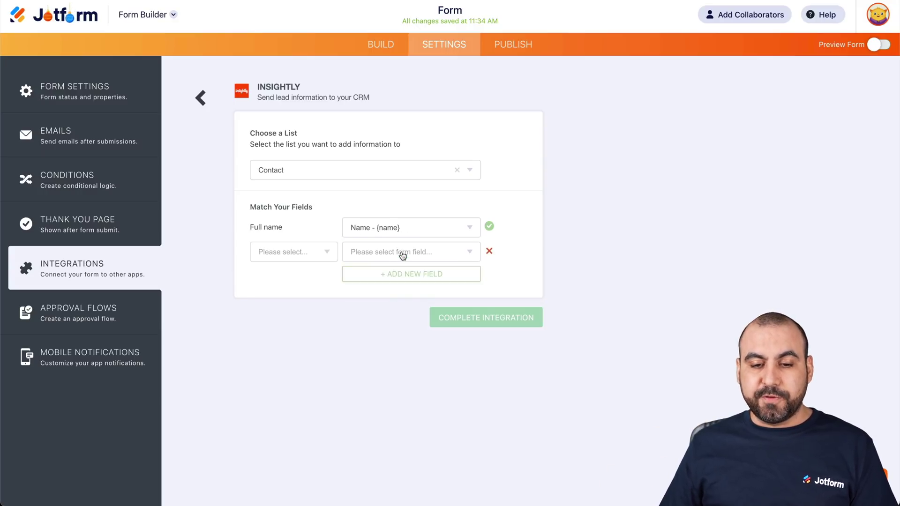
{"action": "left_click", "coordinate": [309, 255]}
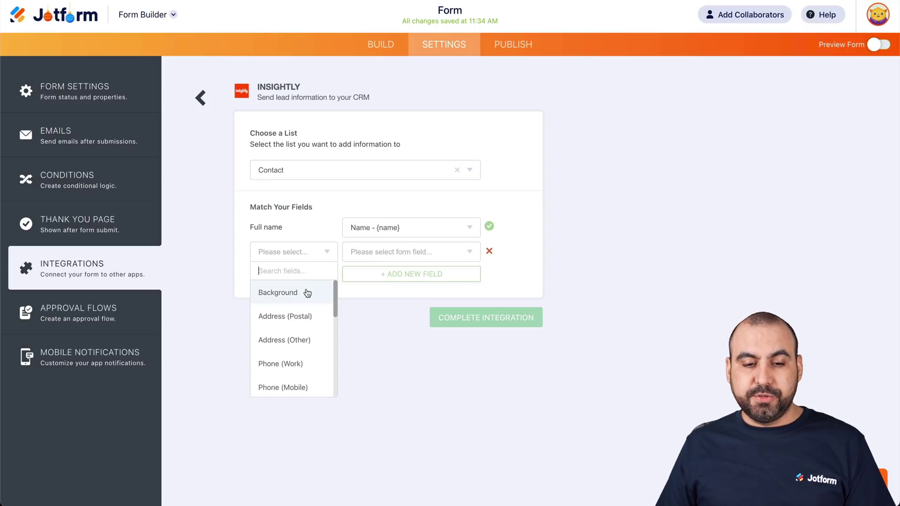
{"action": "scroll", "coordinate": [303, 321], "scroll_direction": "down", "scroll_amount": 3}
{"action": "scroll", "coordinate": [303, 327], "scroll_direction": "down", "scroll_amount": 1}
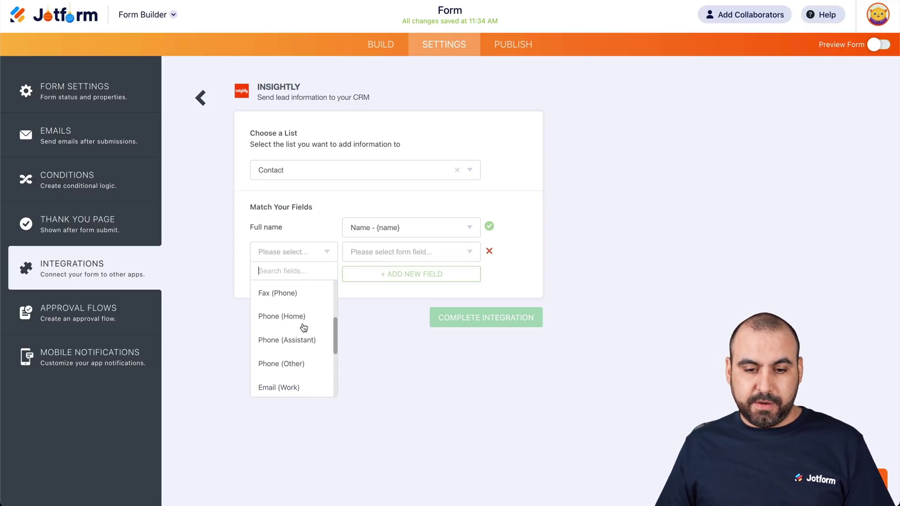
{"action": "left_click", "coordinate": [300, 318]}
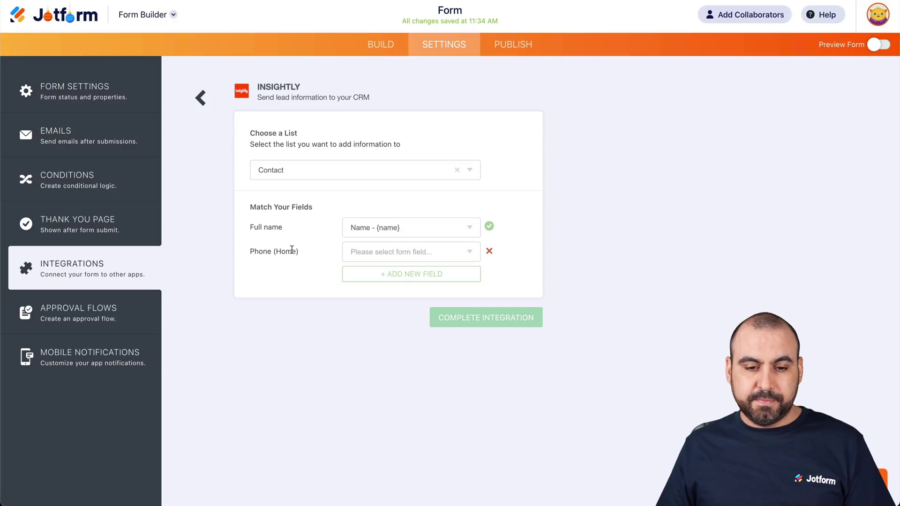
{"action": "left_click", "coordinate": [409, 255]}
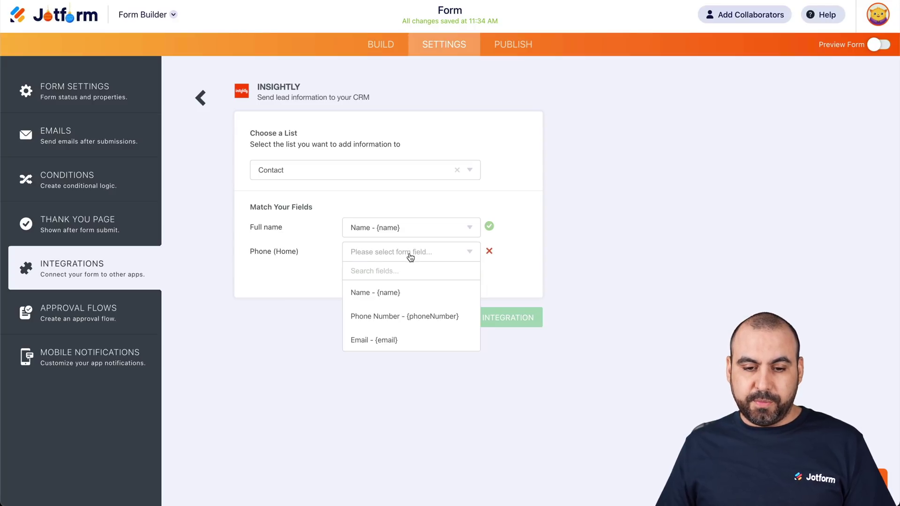
{"action": "left_click", "coordinate": [416, 317]}
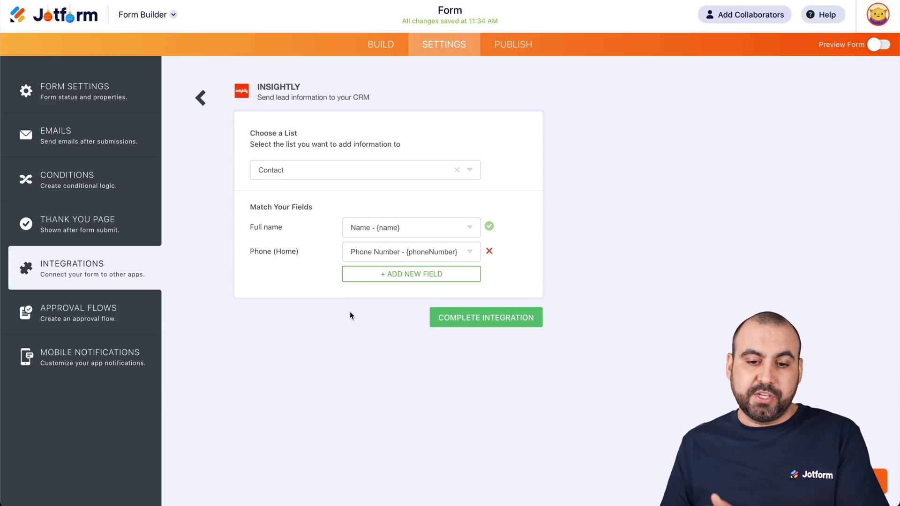
- Map Insightly's Email (Work) to the form's Email field
{"action": "left_click", "coordinate": [366, 275]}
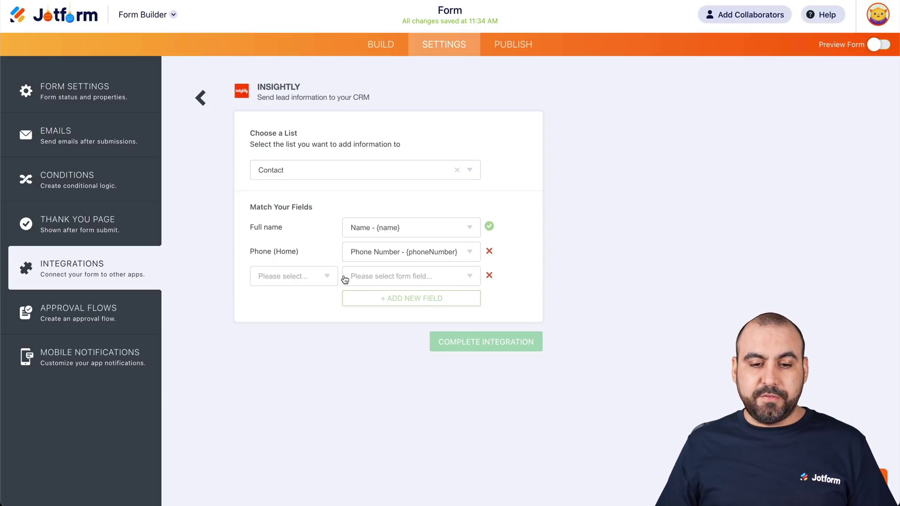
{"action": "left_click", "coordinate": [325, 277]}
{"action": "scroll", "coordinate": [308, 340], "scroll_direction": "down", "scroll_amount": 3}
{"action": "scroll", "coordinate": [309, 345], "scroll_direction": "down", "scroll_amount": 3}
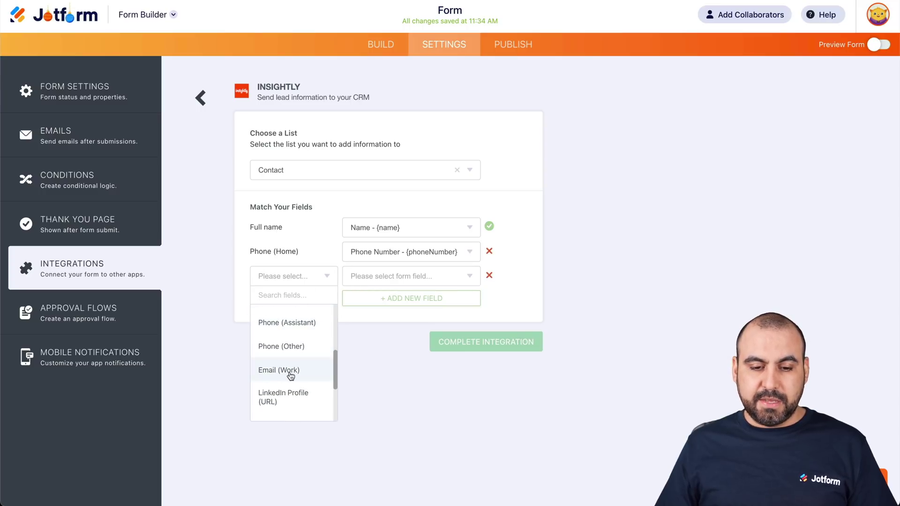
{"action": "left_click", "coordinate": [289, 372]}
{"action": "left_click", "coordinate": [446, 277]}
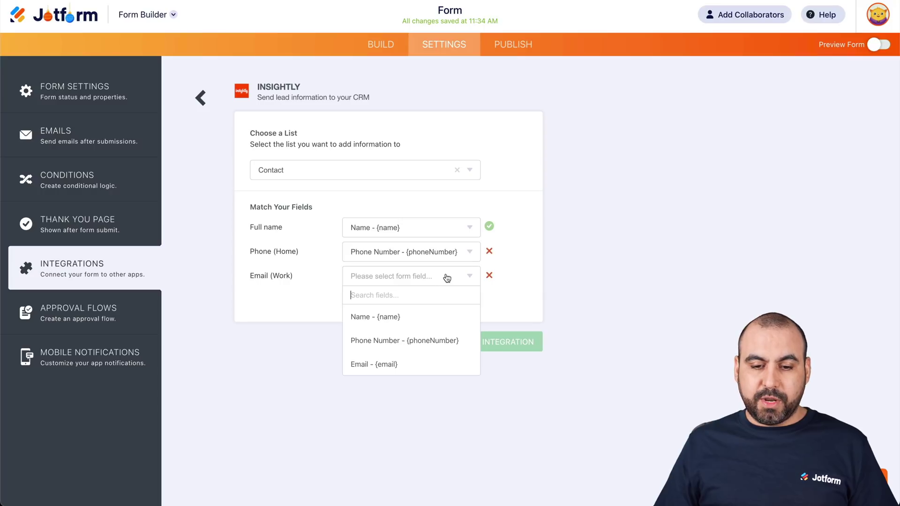
{"action": "left_click", "coordinate": [388, 365]}
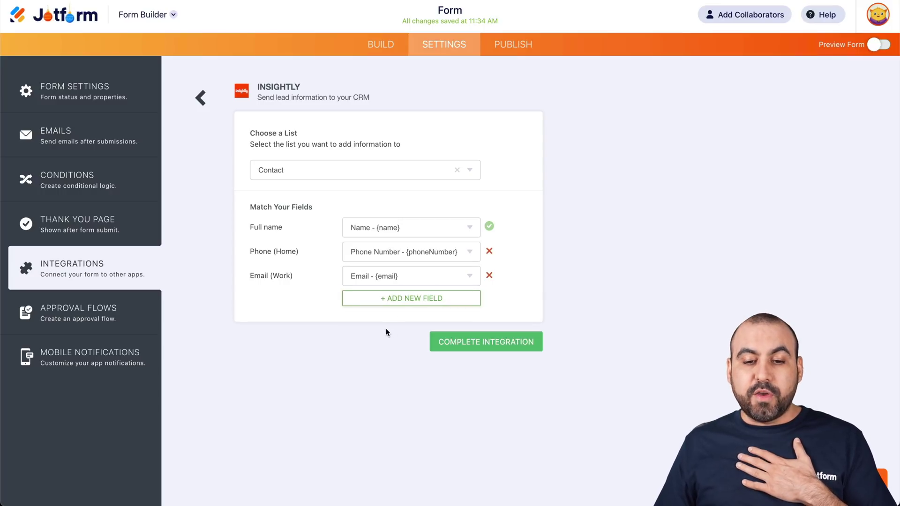
{"action": "left_click", "coordinate": [419, 281]}
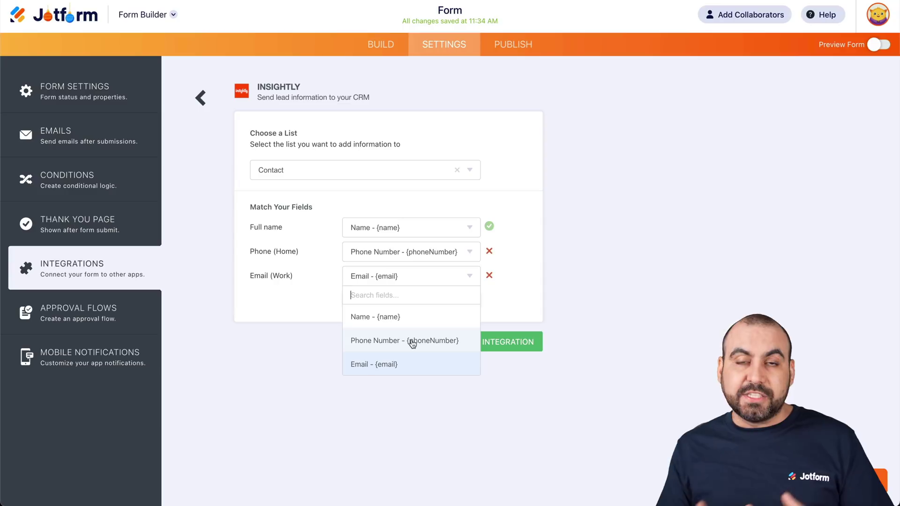
{"action": "left_click", "coordinate": [401, 446]}
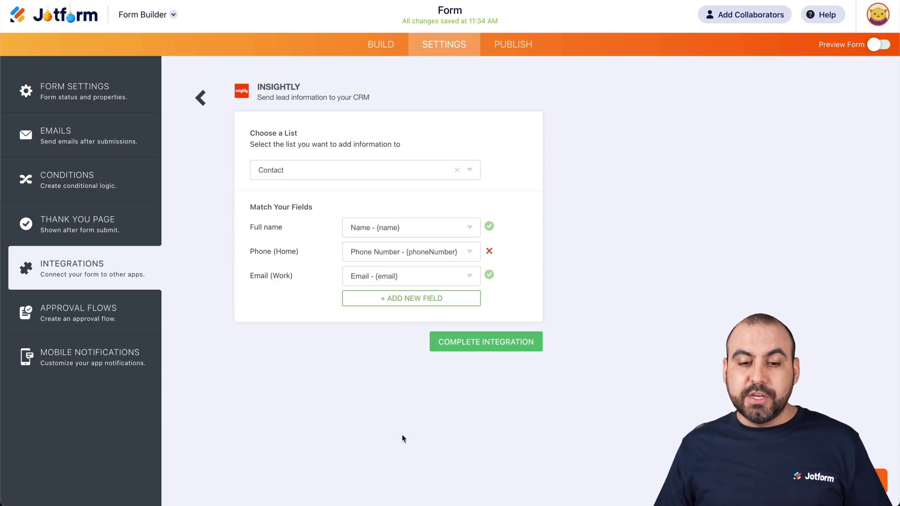
- Remove the extra empty field-mapping row without assigning a field
{"action": "left_click", "coordinate": [379, 300]}
{"action": "left_click", "coordinate": [304, 304]}
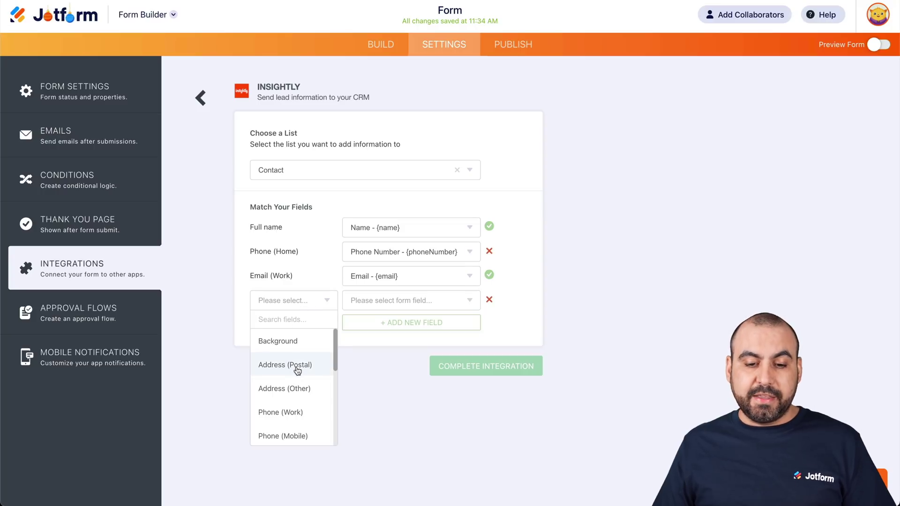
{"action": "scroll", "coordinate": [298, 404], "scroll_direction": "down", "scroll_amount": 4}
{"action": "scroll", "coordinate": [301, 404], "scroll_direction": "down", "scroll_amount": 2}
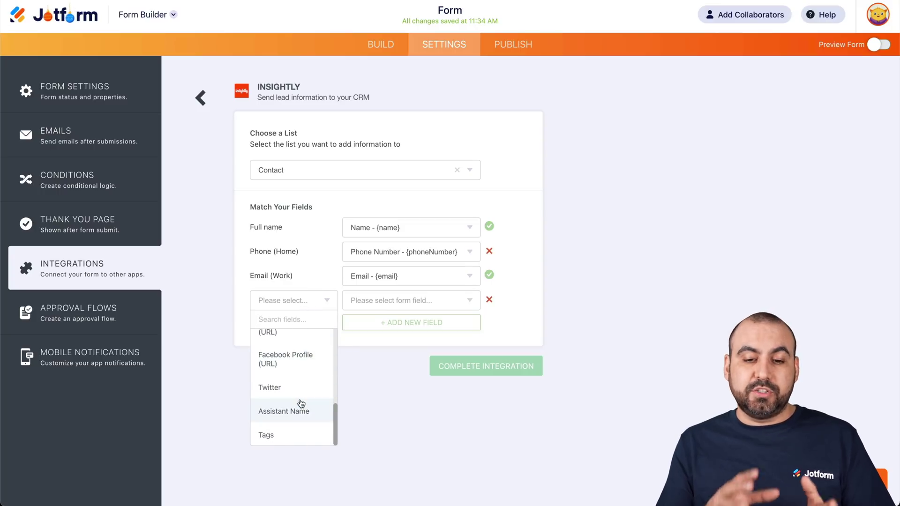
{"action": "left_click", "coordinate": [379, 353]}
{"action": "left_click", "coordinate": [489, 300]}
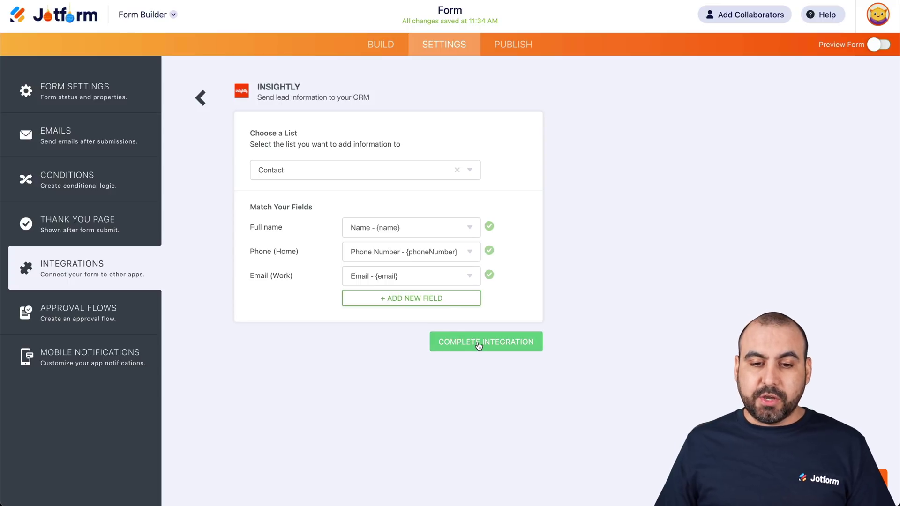
- Complete the Insightly integration and go to the form's Publish page
{"action": "left_click", "coordinate": [478, 346]}
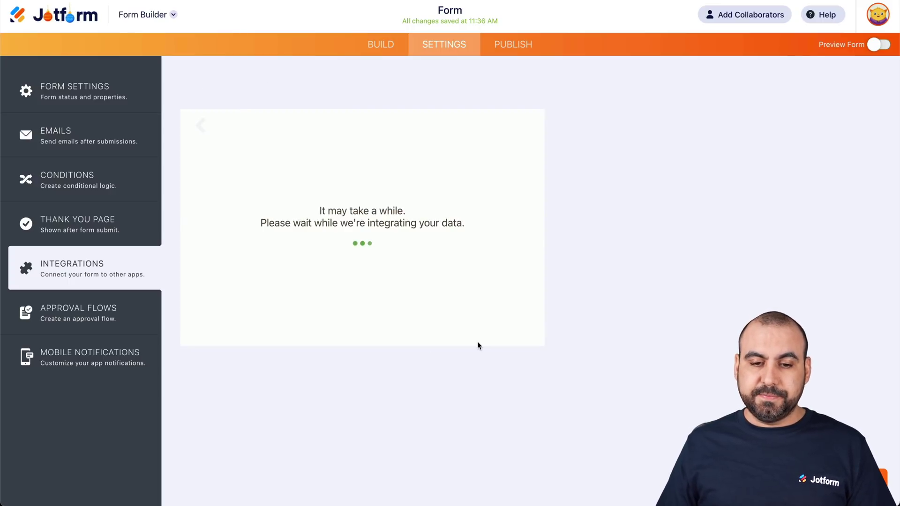
{"action": "left_click", "coordinate": [520, 292]}
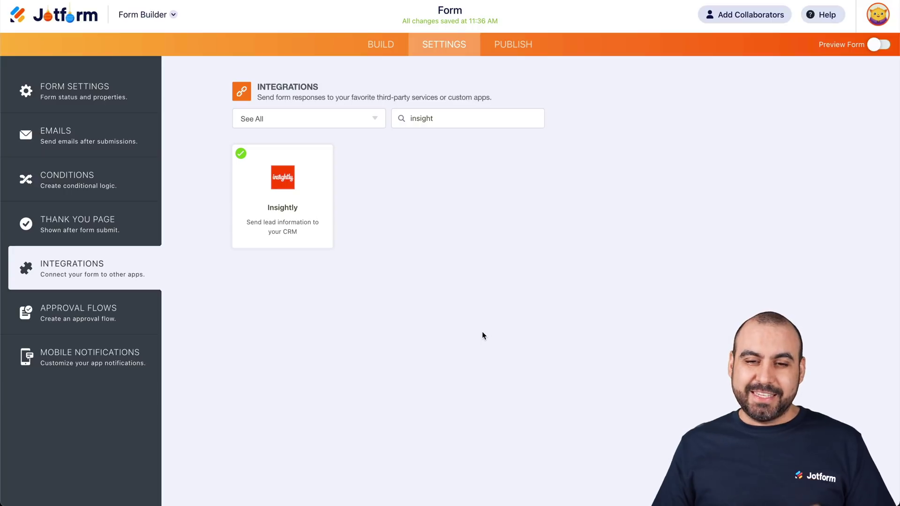
{"action": "left_click", "coordinate": [507, 49]}
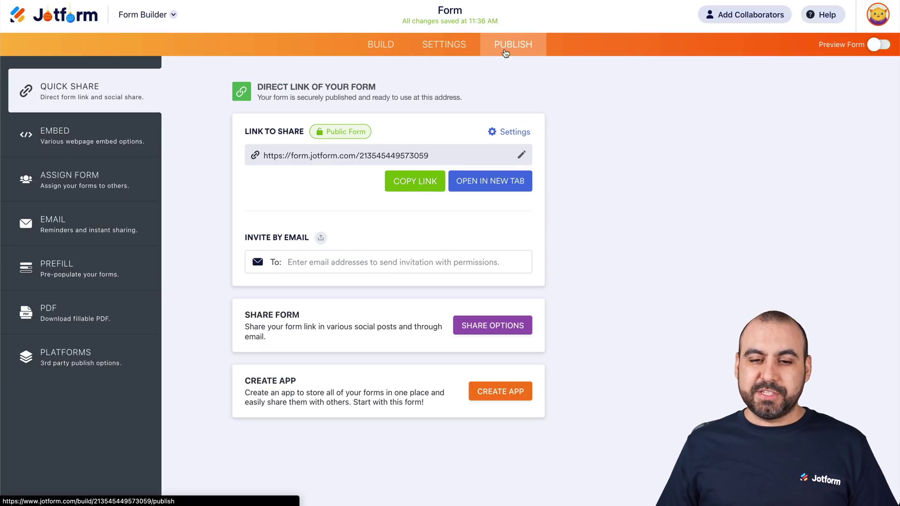
- On the live form, submit a test entry with a sample first and last name, phone number and email
{"action": "left_click", "coordinate": [490, 181]}
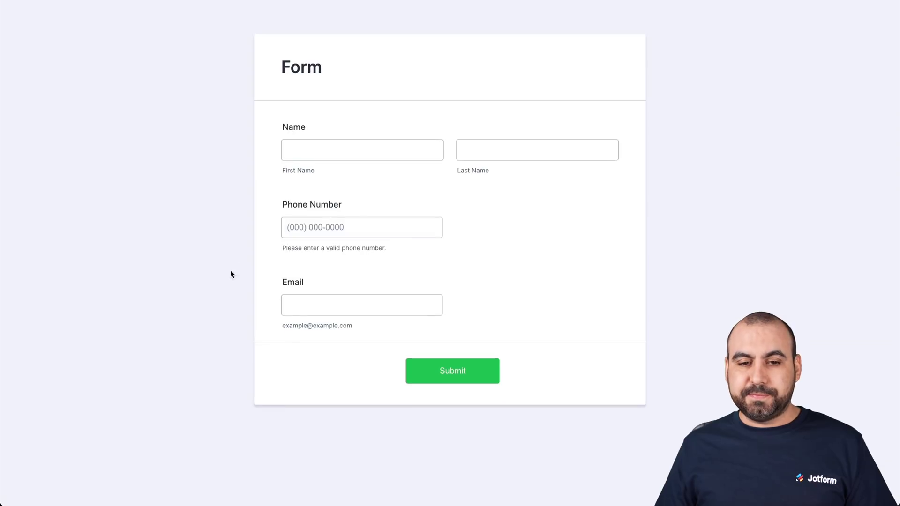
{"action": "left_click", "coordinate": [369, 150]}
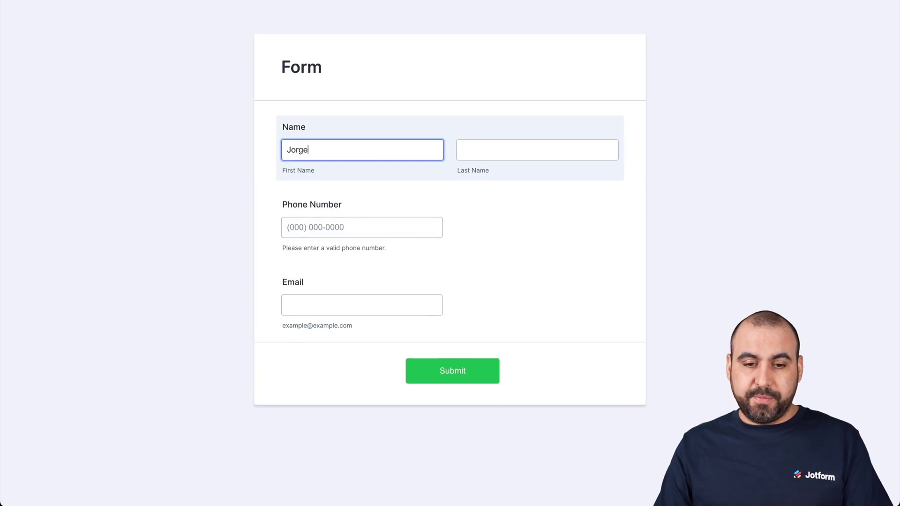
{"action": "key", "text": "Tab"}
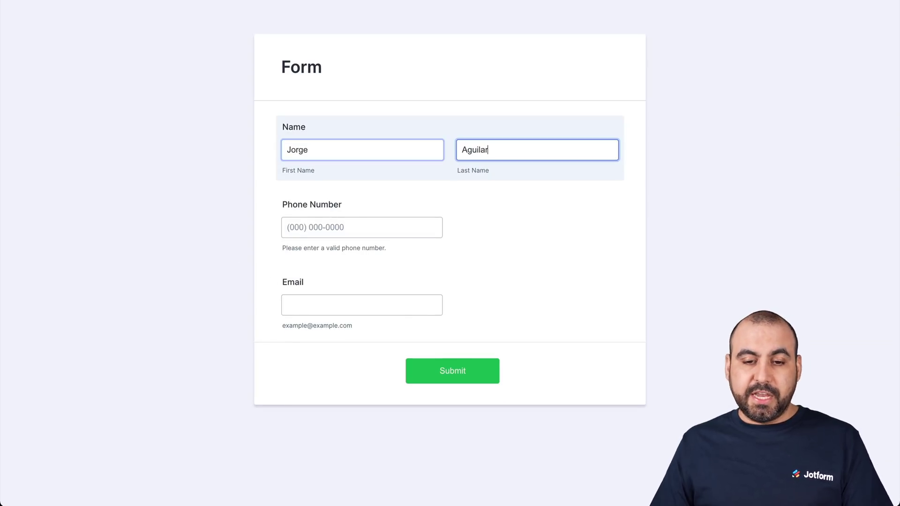
{"action": "left_click", "coordinate": [289, 229]}
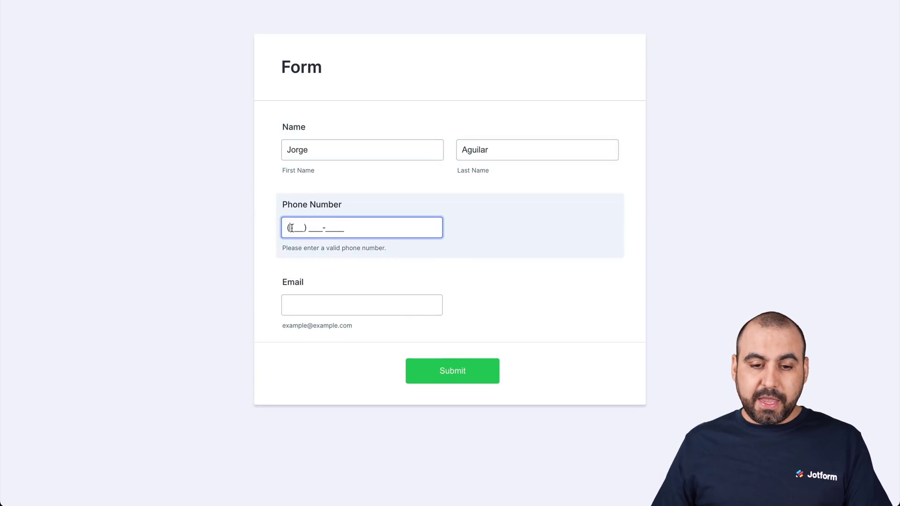
{"action": "type", "text": "123) 456-"}
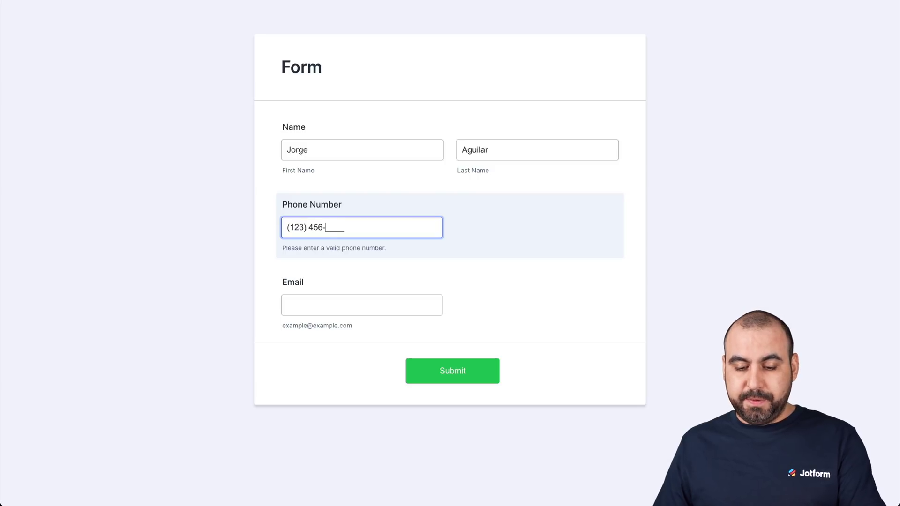
{"action": "type", "text": "7890"}
{"action": "left_click", "coordinate": [302, 305]}
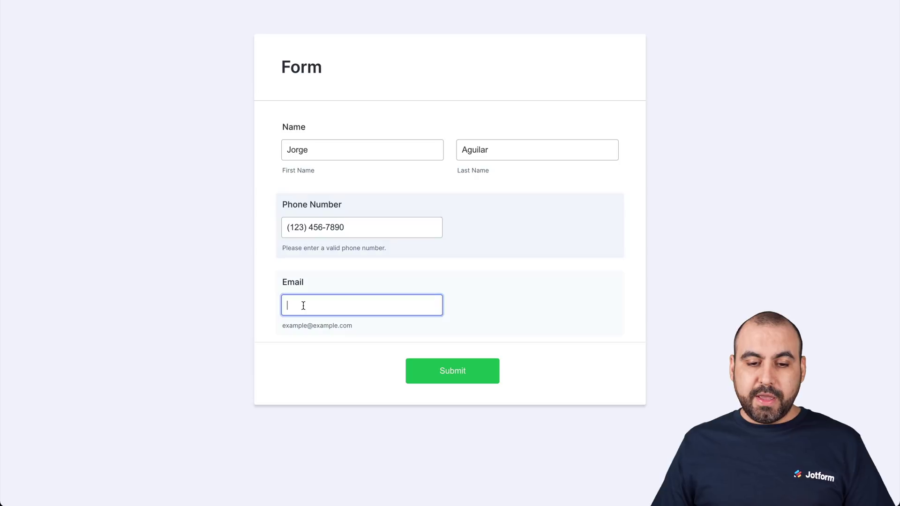
{"action": "type", "text": "test@test."}
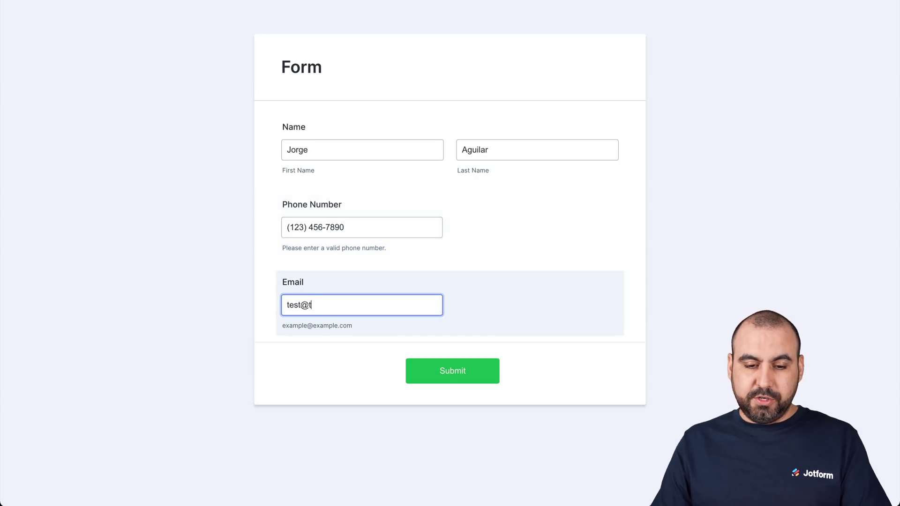
{"action": "type", "text": "com"}
{"action": "left_click", "coordinate": [432, 377]}
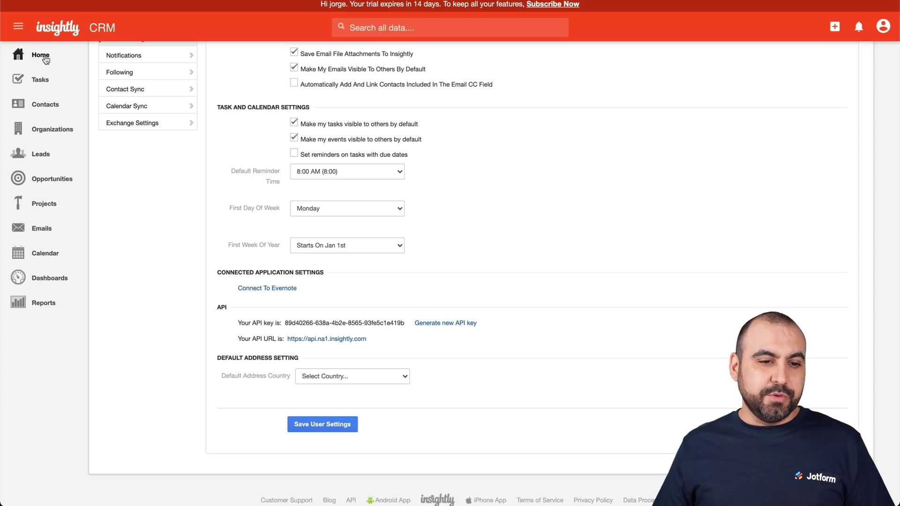
- Search Insightly's contacts list for the test contact's first name, then return Home
{"action": "left_click", "coordinate": [47, 109]}
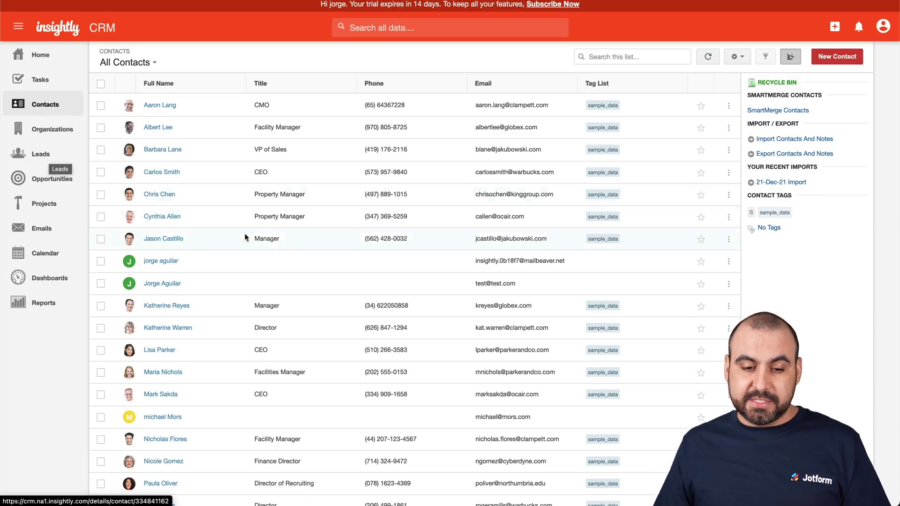
{"action": "left_click", "coordinate": [656, 57]}
{"action": "type", "text": "jorge"}
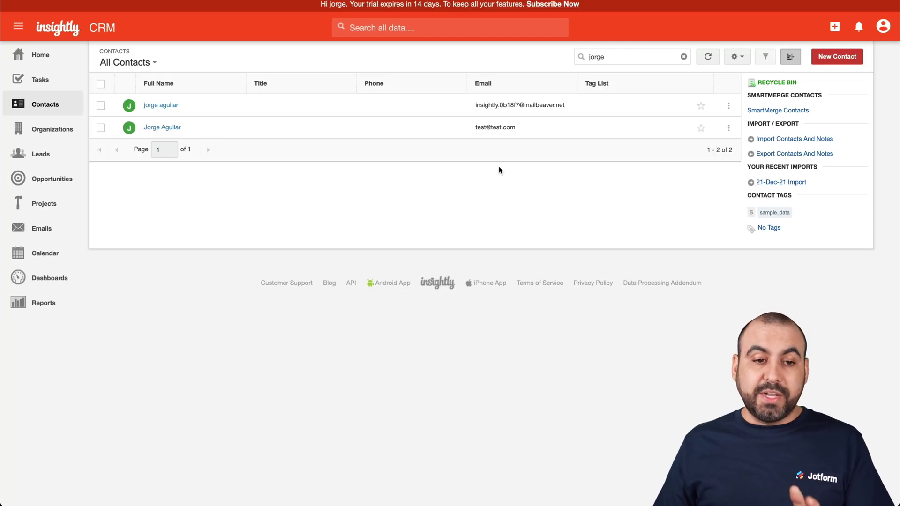
{"action": "left_click", "coordinate": [51, 58]}
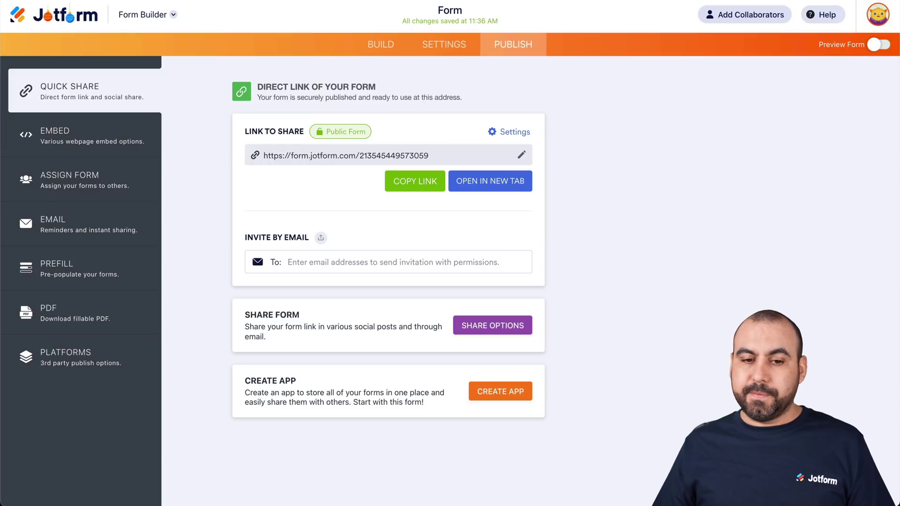
- Edit the existing Insightly integration to send submissions to Leads instead of Contacts
{"action": "left_click", "coordinate": [443, 44]}
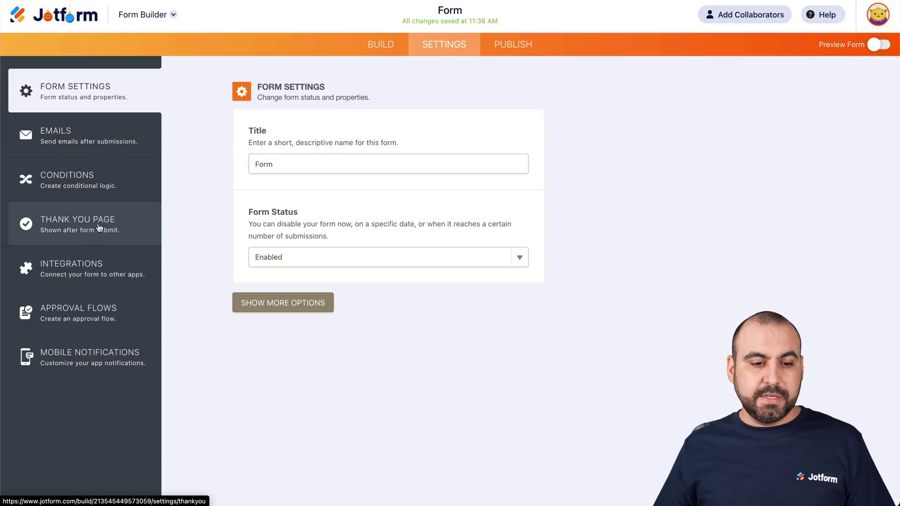
{"action": "left_click", "coordinate": [90, 267]}
{"action": "left_click", "coordinate": [288, 182]}
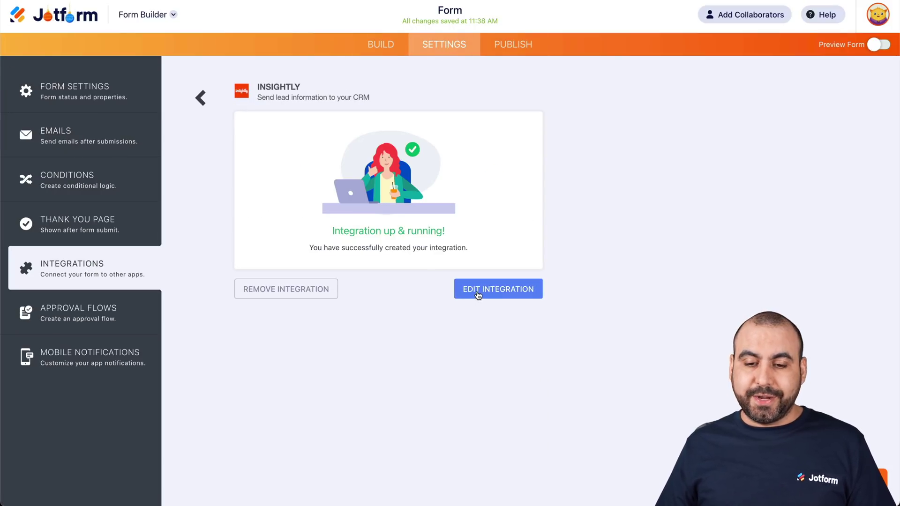
{"action": "left_click", "coordinate": [476, 295]}
{"action": "left_click", "coordinate": [283, 171]}
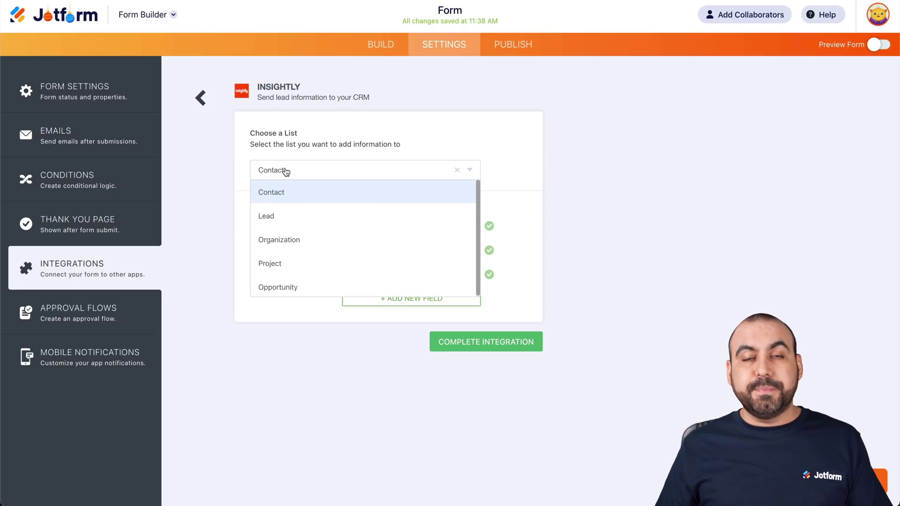
{"action": "left_click", "coordinate": [281, 214]}
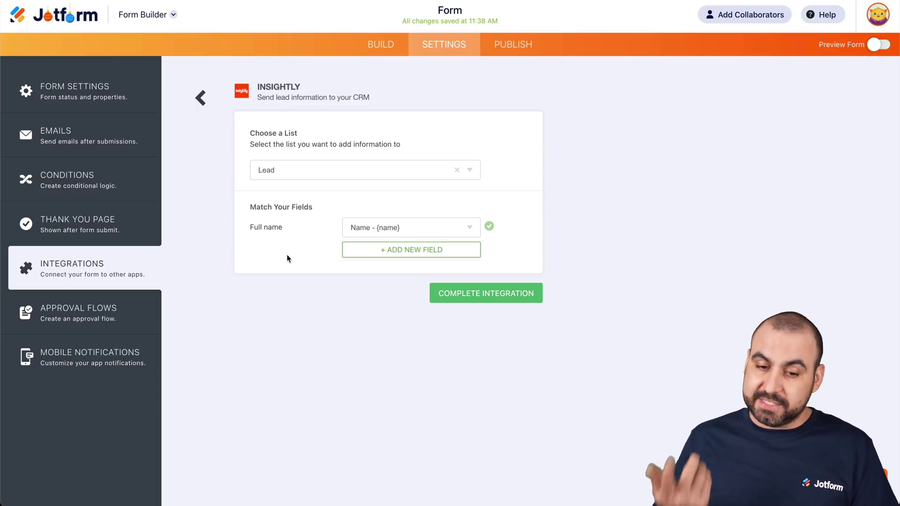
- Map Insightly's Phone Number to the form's phone field
{"action": "left_click", "coordinate": [399, 250]}
{"action": "left_click", "coordinate": [314, 256]}
{"action": "scroll", "coordinate": [300, 333], "scroll_direction": "down", "scroll_amount": 1}
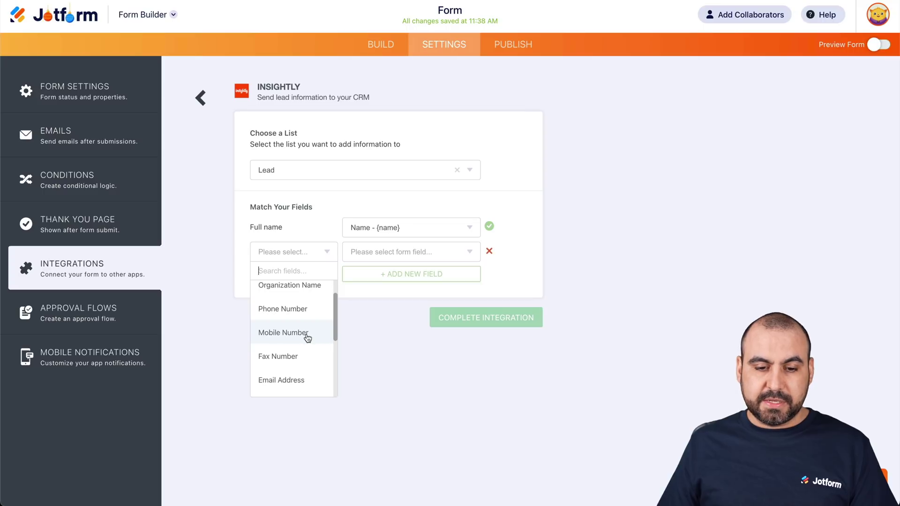
{"action": "left_click", "coordinate": [306, 312]}
{"action": "left_click", "coordinate": [389, 253]}
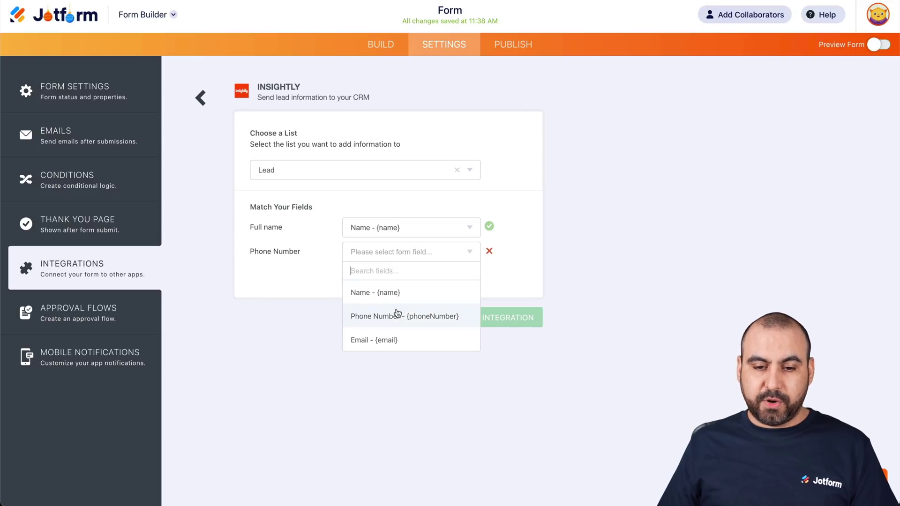
{"action": "left_click", "coordinate": [396, 311]}
- Map Insightly's Email Address to the form's email field
{"action": "left_click", "coordinate": [373, 274]}
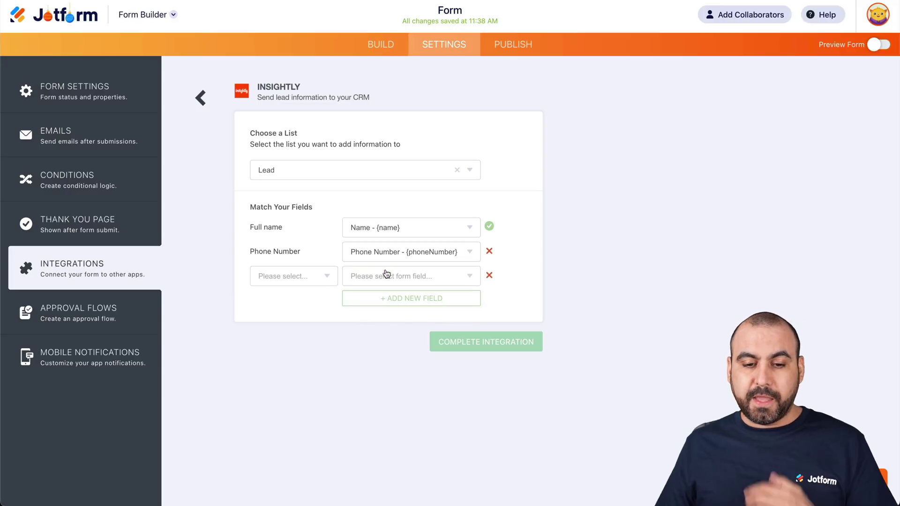
{"action": "left_click", "coordinate": [300, 276]}
{"action": "scroll", "coordinate": [308, 354], "scroll_direction": "down", "scroll_amount": 2}
{"action": "left_click", "coordinate": [306, 360]}
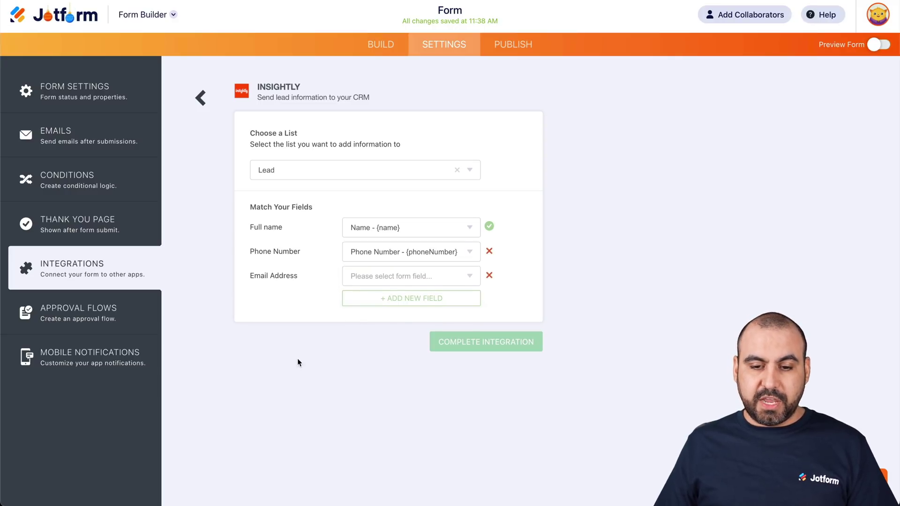
{"action": "left_click", "coordinate": [415, 286]}
{"action": "left_click", "coordinate": [379, 365]}
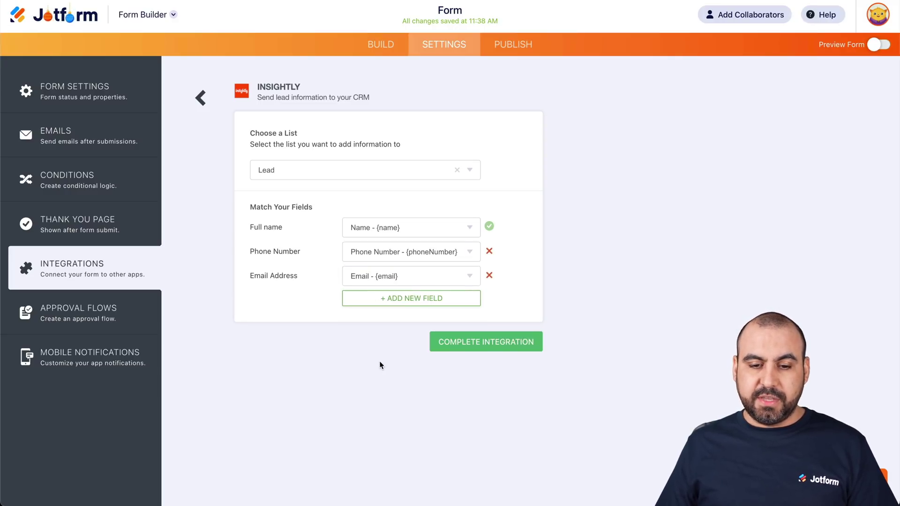
- Confirm Email for Email Address, delete the empty fourth row and complete the Lead integration
{"action": "left_click", "coordinate": [396, 298]}
{"action": "left_click", "coordinate": [324, 305]}
{"action": "scroll", "coordinate": [298, 381], "scroll_direction": "down", "scroll_amount": 1}
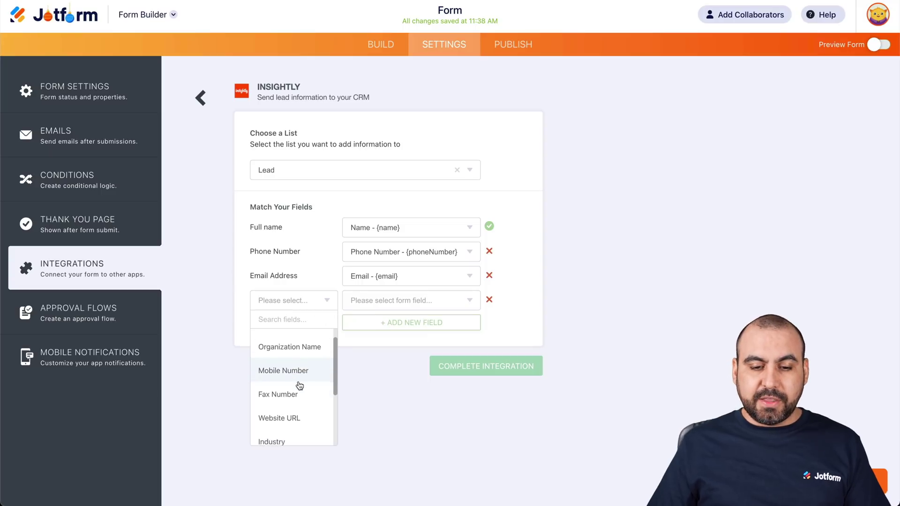
{"action": "scroll", "coordinate": [299, 385], "scroll_direction": "up", "scroll_amount": 1}
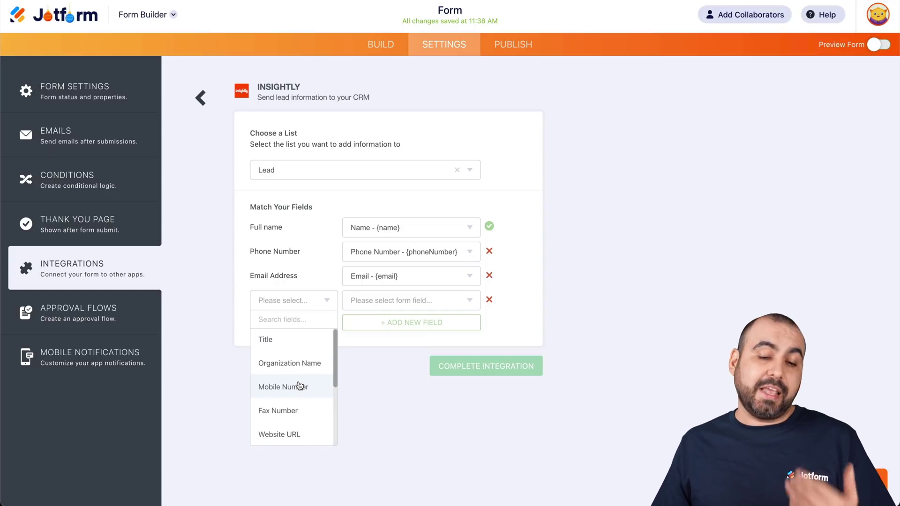
{"action": "scroll", "coordinate": [299, 386], "scroll_direction": "down", "scroll_amount": 5}
{"action": "scroll", "coordinate": [299, 385], "scroll_direction": "down", "scroll_amount": 1}
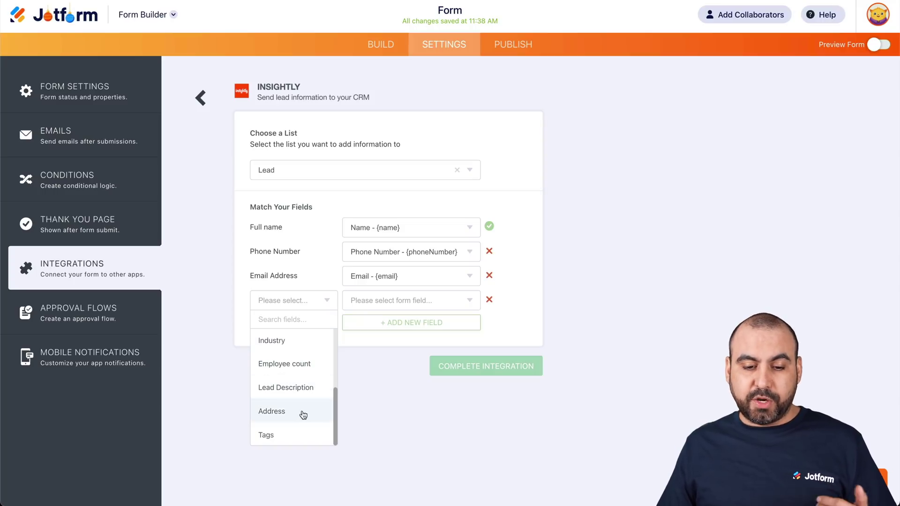
{"action": "scroll", "coordinate": [300, 382], "scroll_direction": "up", "scroll_amount": 1}
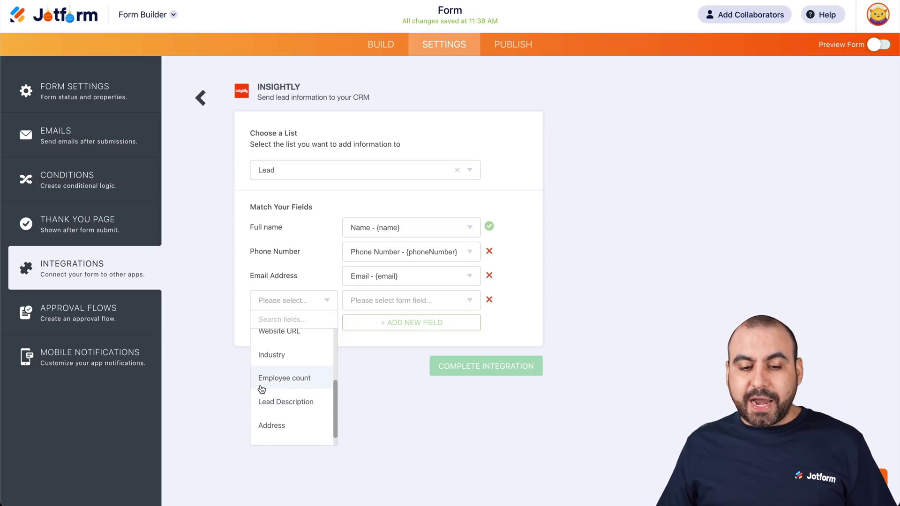
{"action": "left_click", "coordinate": [384, 343]}
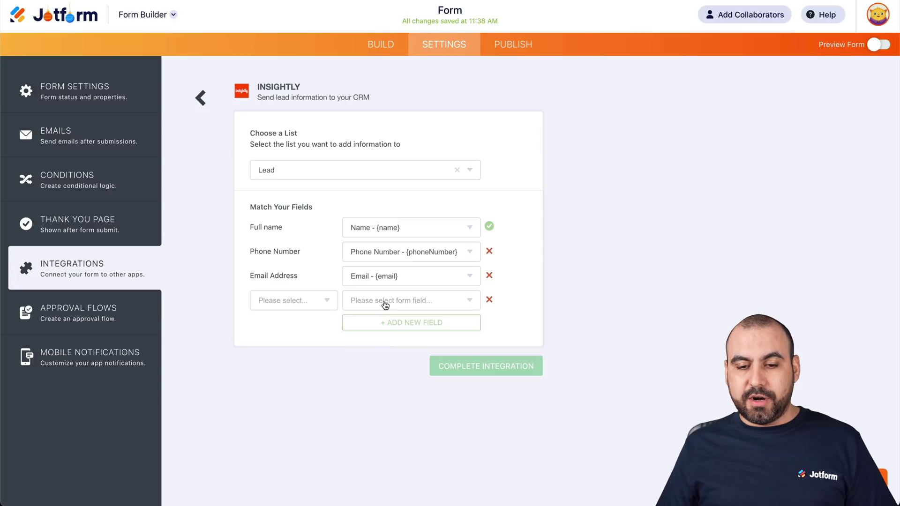
{"action": "left_click", "coordinate": [490, 300]}
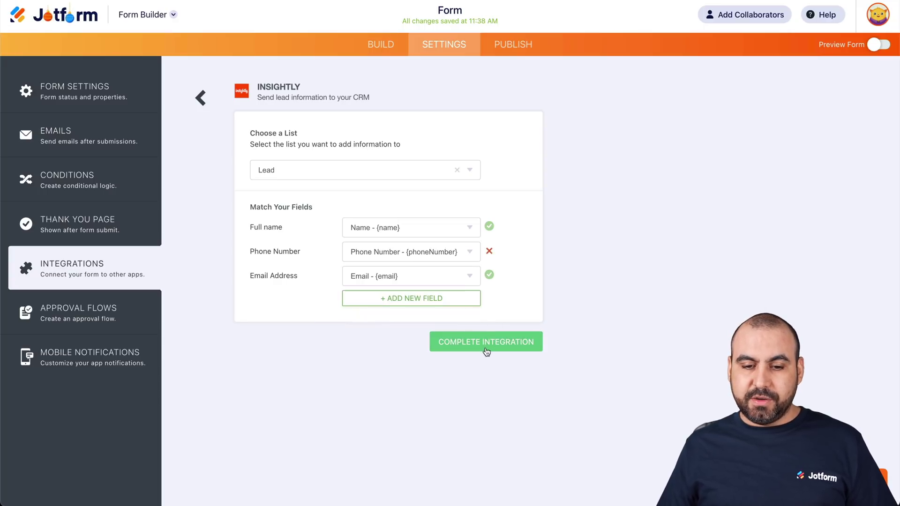
{"action": "left_click", "coordinate": [494, 341]}
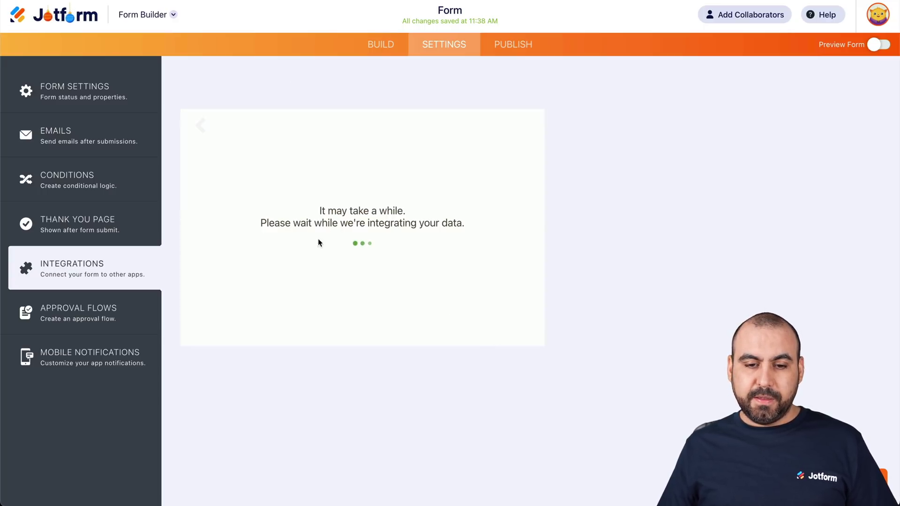
{"action": "left_click", "coordinate": [389, 45]}
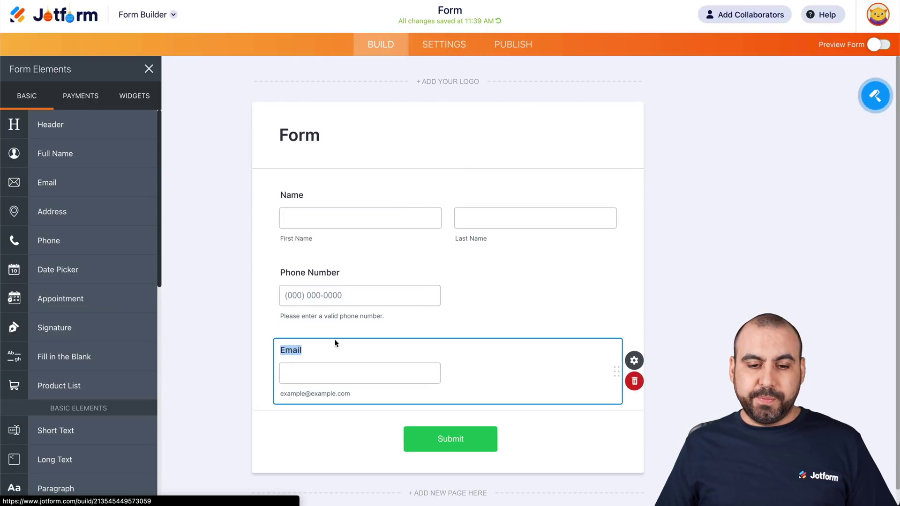
- Drop a Short Text element below Phone Number and label it 'number of of employees'
{"action": "scroll", "coordinate": [84, 296], "scroll_direction": "down", "scroll_amount": 2}
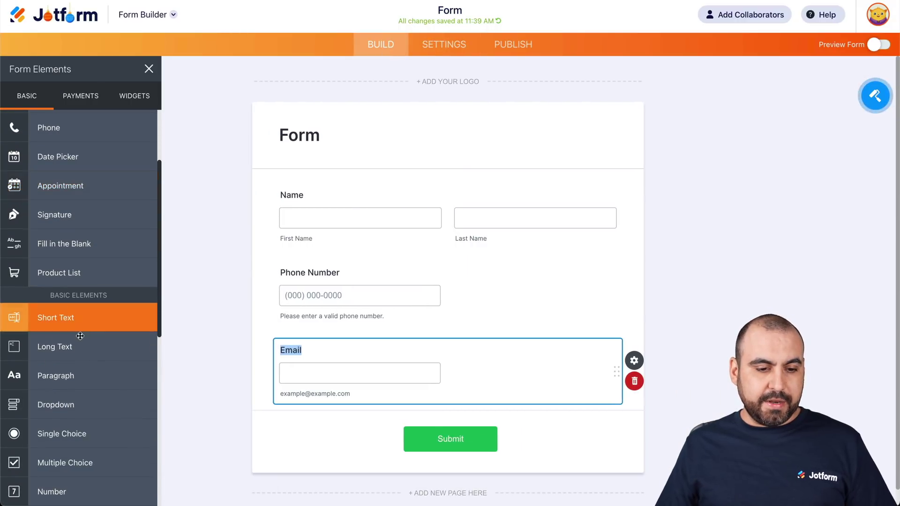
{"action": "left_click_drag", "start_coordinate": [70, 317], "coordinate": [358, 330]}
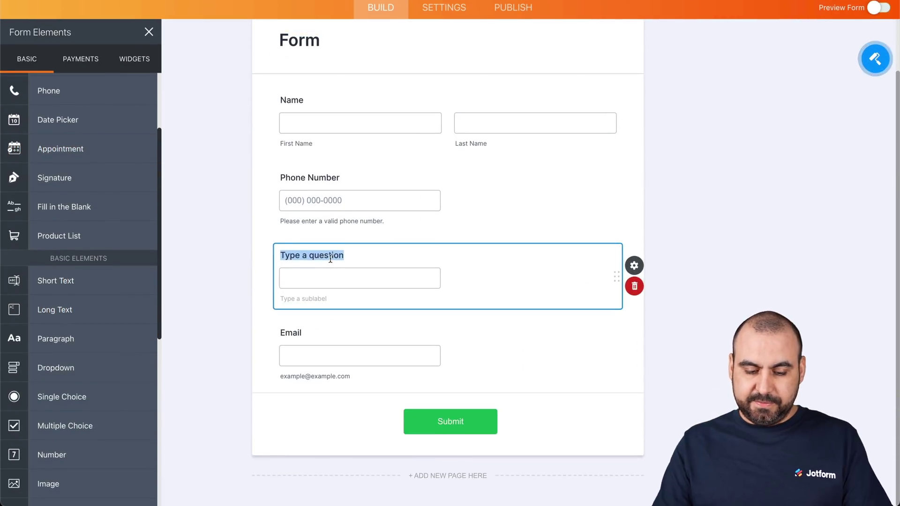
{"action": "type", "text": "number of of employees"}
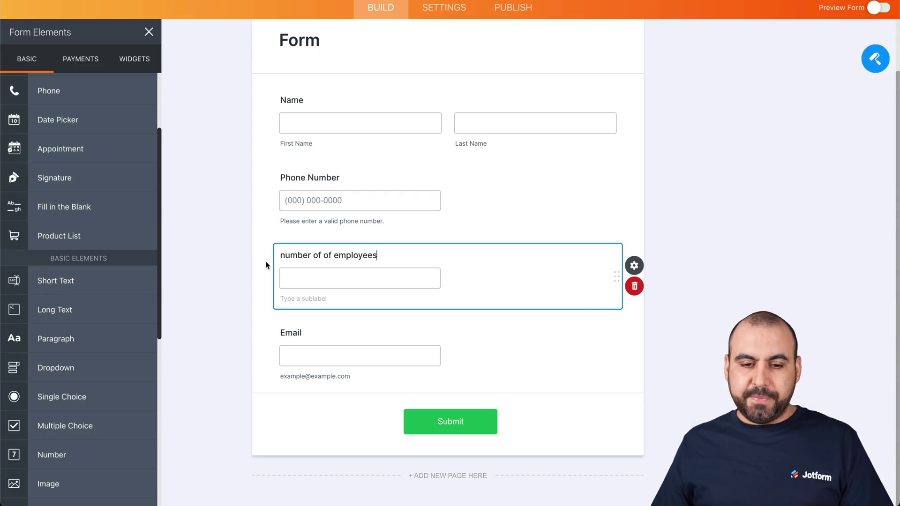
- Reopen the Insightly integration from the form's settings for editing
{"action": "left_click", "coordinate": [443, 9]}
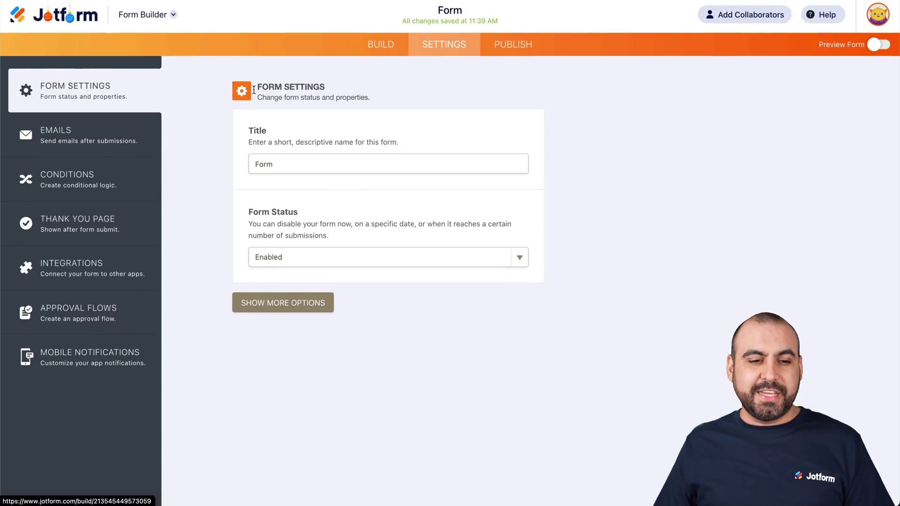
{"action": "left_click", "coordinate": [94, 268]}
{"action": "left_click", "coordinate": [310, 195]}
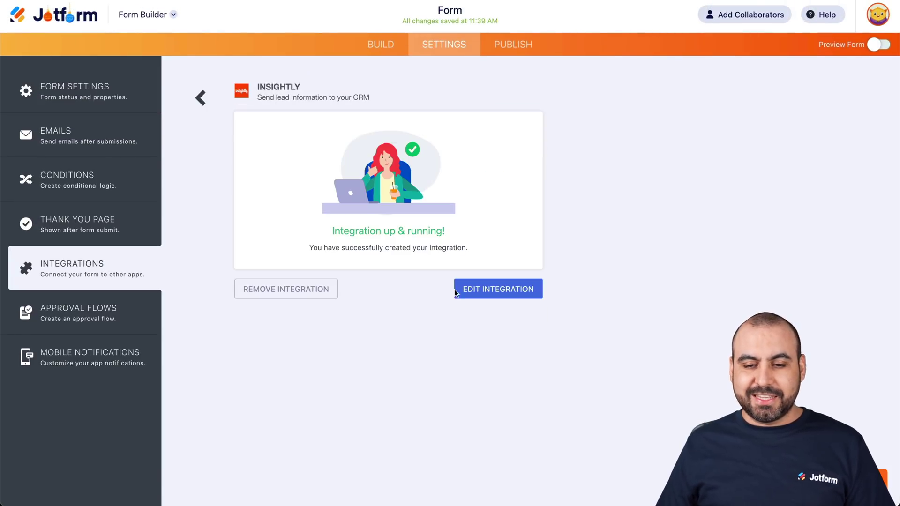
{"action": "left_click", "coordinate": [497, 289]}
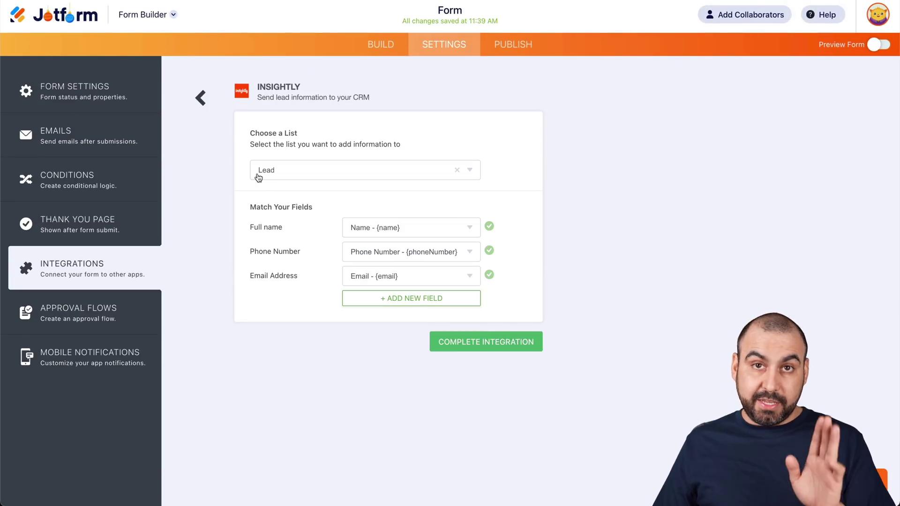
- Add a mapping of Employee count to the 'number of of employees' question and save
{"action": "left_click", "coordinate": [374, 298]}
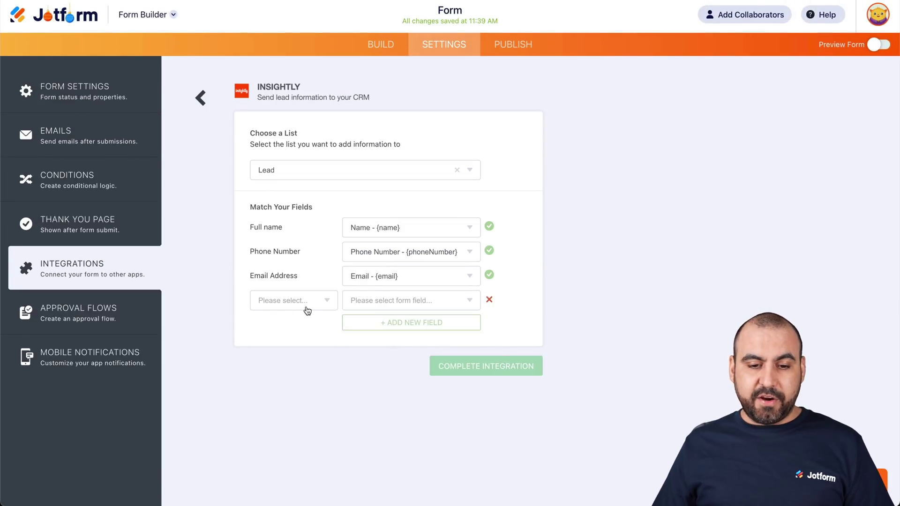
{"action": "left_click", "coordinate": [305, 307]}
{"action": "scroll", "coordinate": [306, 347], "scroll_direction": "down", "scroll_amount": 3}
{"action": "scroll", "coordinate": [307, 355], "scroll_direction": "down", "scroll_amount": 1}
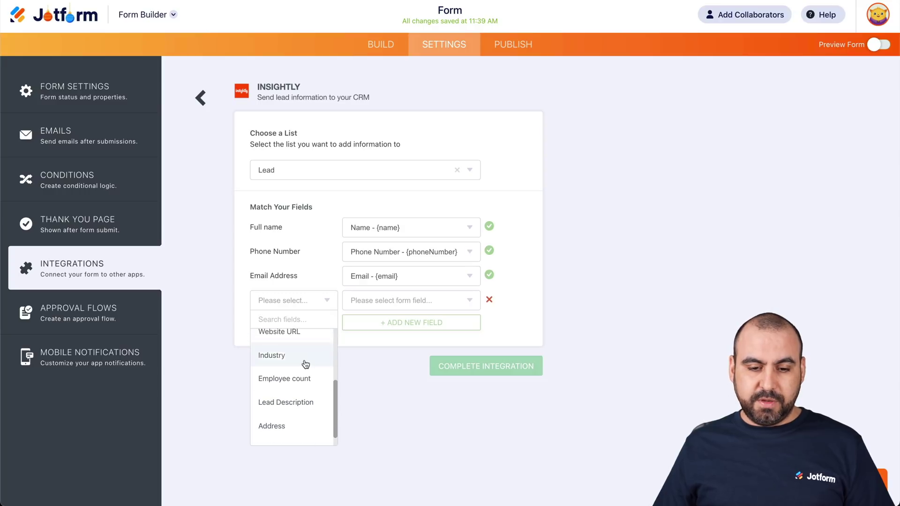
{"action": "left_click", "coordinate": [305, 382]}
{"action": "left_click", "coordinate": [391, 308]}
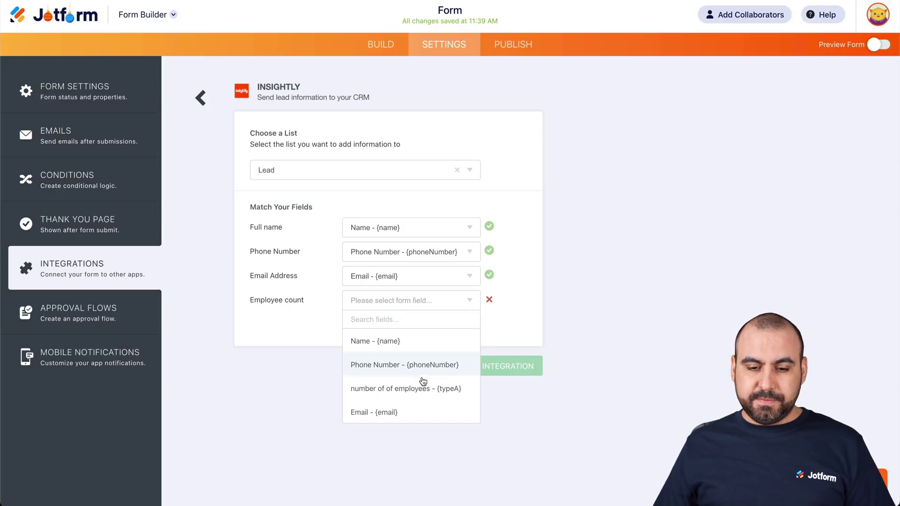
{"action": "left_click", "coordinate": [402, 389]}
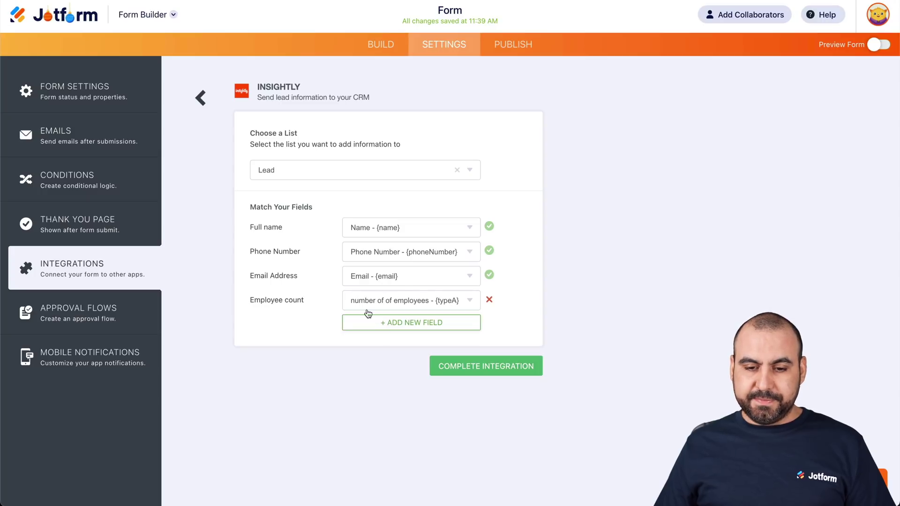
{"action": "left_click", "coordinate": [499, 367]}
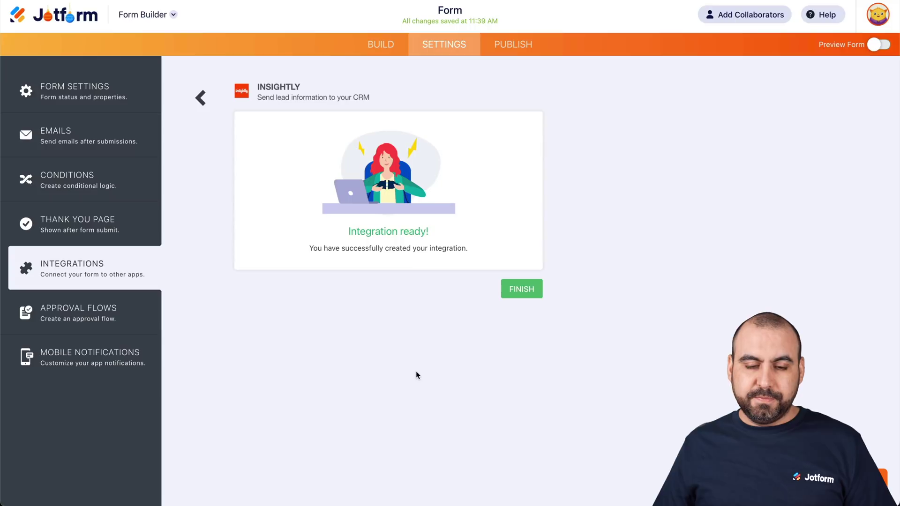
{"action": "left_click", "coordinate": [521, 289]}
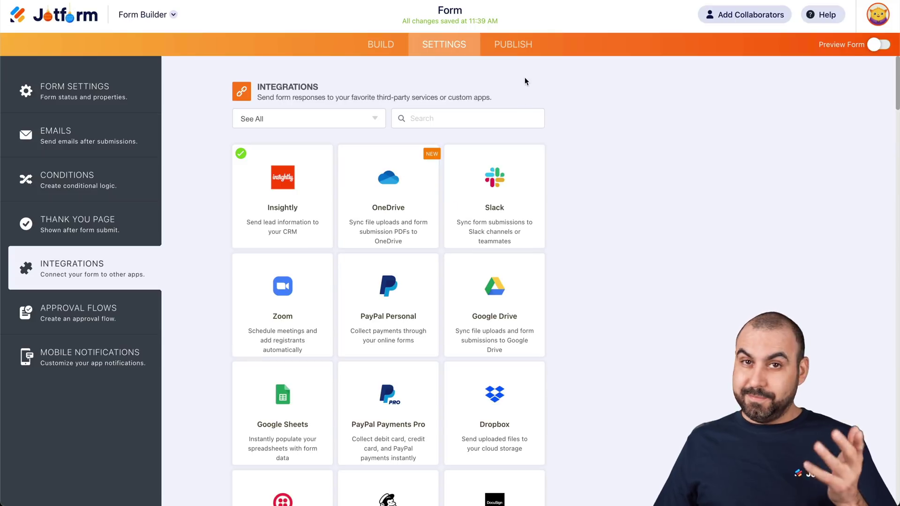
- Open the live form in a new tab and enter a test first and last name
{"action": "left_click", "coordinate": [515, 46]}
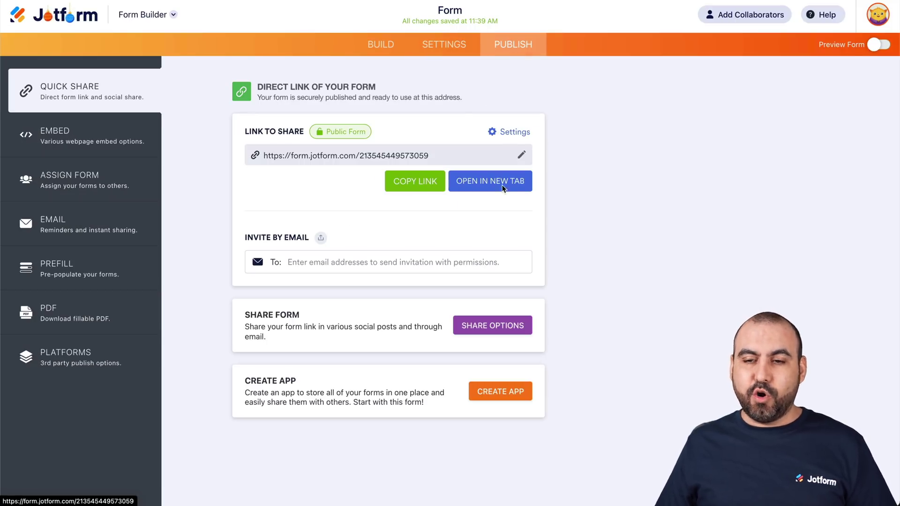
{"action": "left_click", "coordinate": [503, 187]}
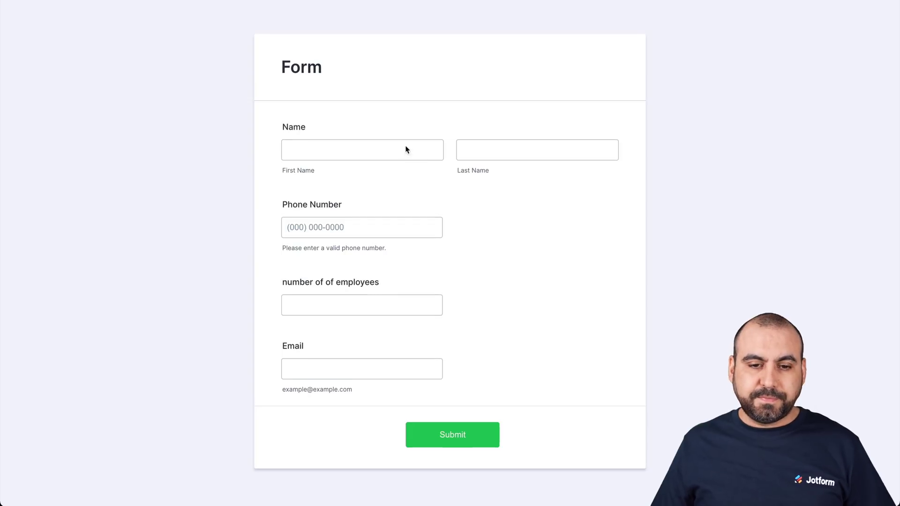
{"action": "left_click", "coordinate": [394, 150]}
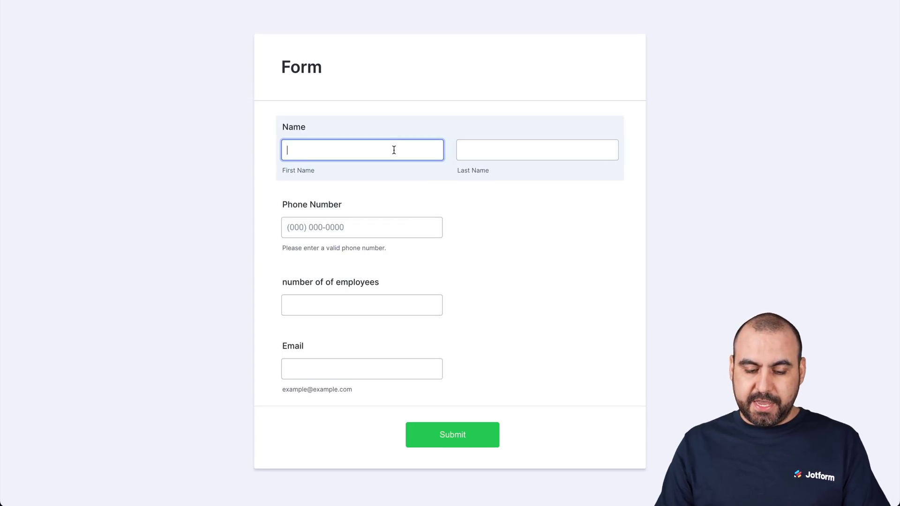
{"action": "type", "text": "Jhony"}
{"action": "key", "text": "Tab"}
{"action": "type", "text": "Cage"}
- Fill in a test phone number, 5 employees and a test email address, then submit
{"action": "key", "text": "Tab"}
{"action": "type", "text": "123) 456-7890"}
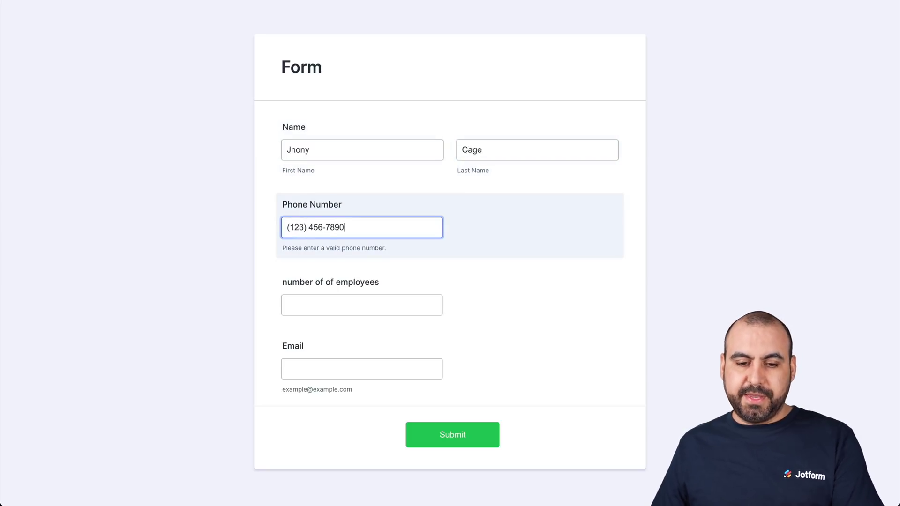
{"action": "left_click", "coordinate": [322, 302]}
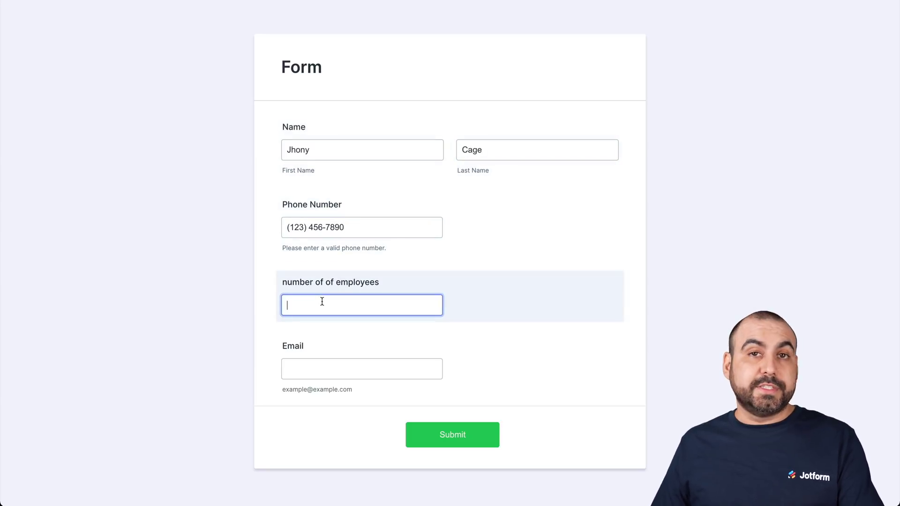
{"action": "type", "text": "5"}
{"action": "left_click", "coordinate": [326, 366]}
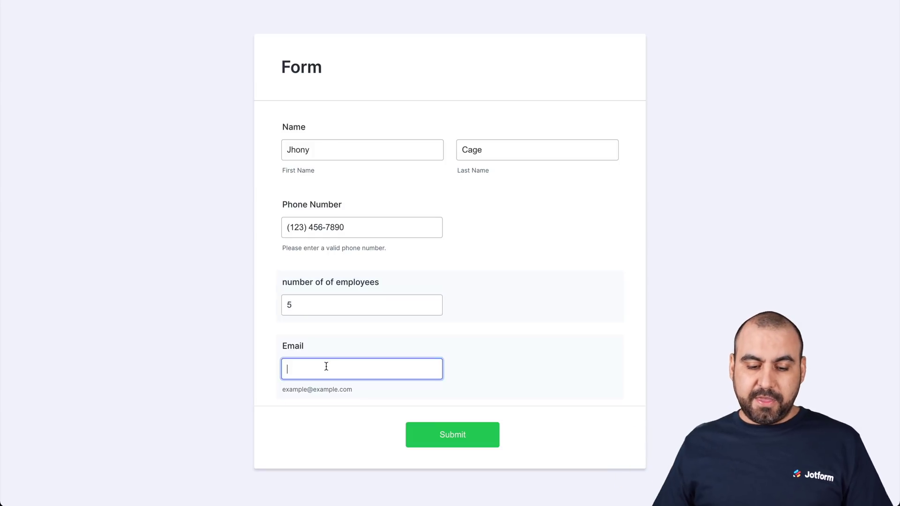
{"action": "type", "text": "test2@test.com"}
{"action": "left_click", "coordinate": [436, 420]}
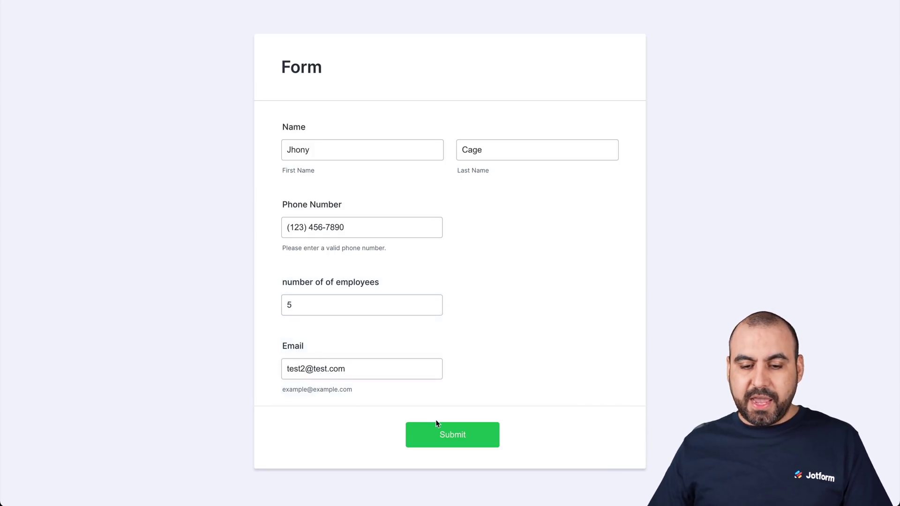
{"action": "left_click", "coordinate": [438, 430]}
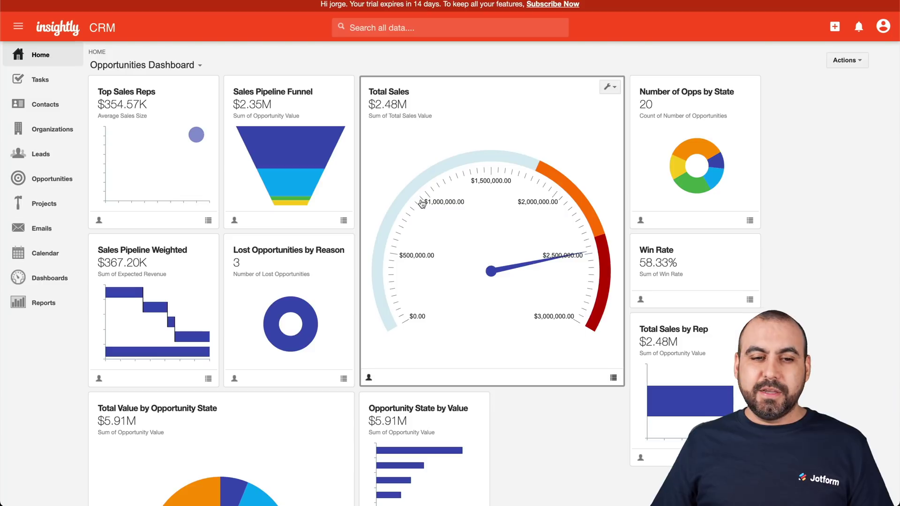
- Find the new test lead in Insightly's Leads list and check its email address
{"action": "left_click", "coordinate": [52, 156]}
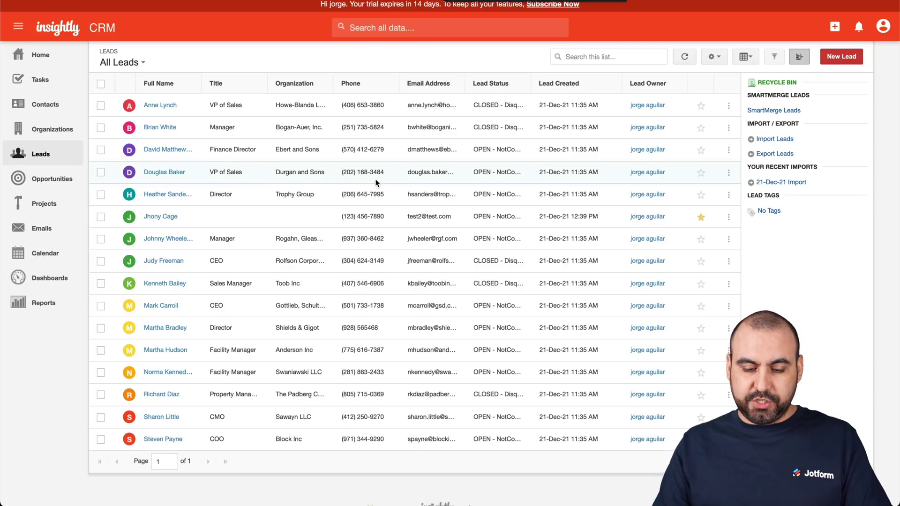
{"action": "type", "text": "Jhon"}
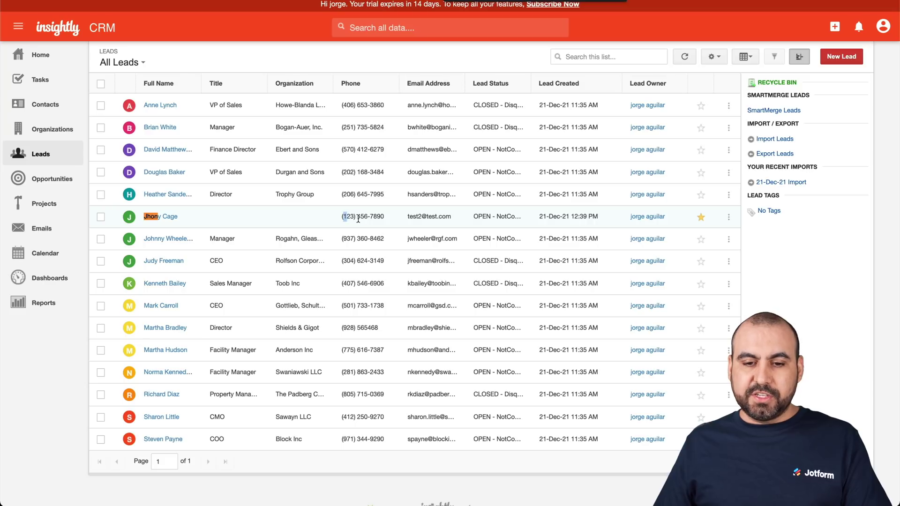
{"action": "left_click_drag", "start_coordinate": [413, 216], "coordinate": [434, 220]}
{"action": "left_click", "coordinate": [434, 219]}
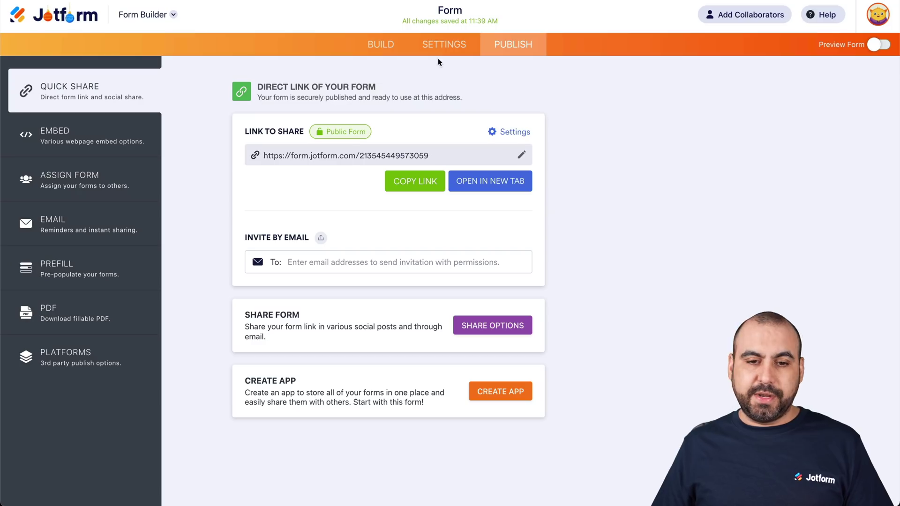
- Switch the form's Insightly integration to send entries to Opportunity instead of Lead
{"action": "left_click", "coordinate": [444, 44]}
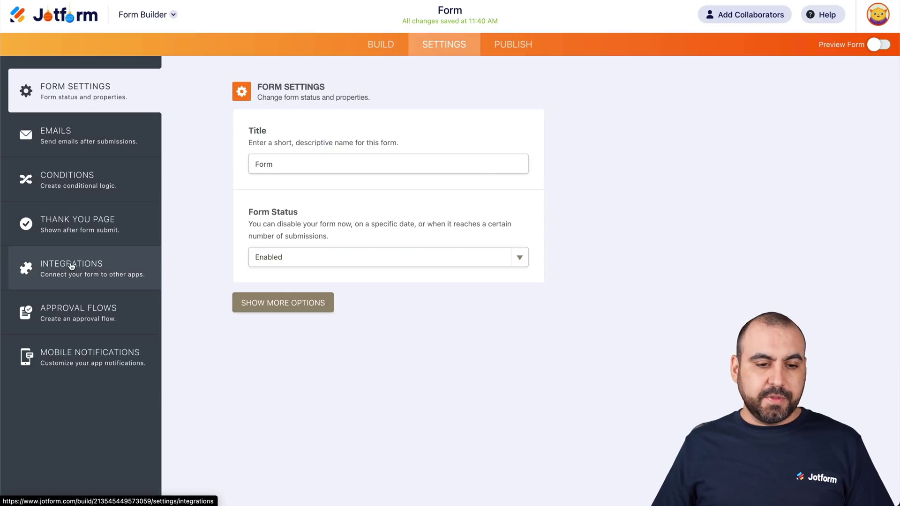
{"action": "left_click", "coordinate": [71, 266]}
{"action": "left_click", "coordinate": [281, 177]}
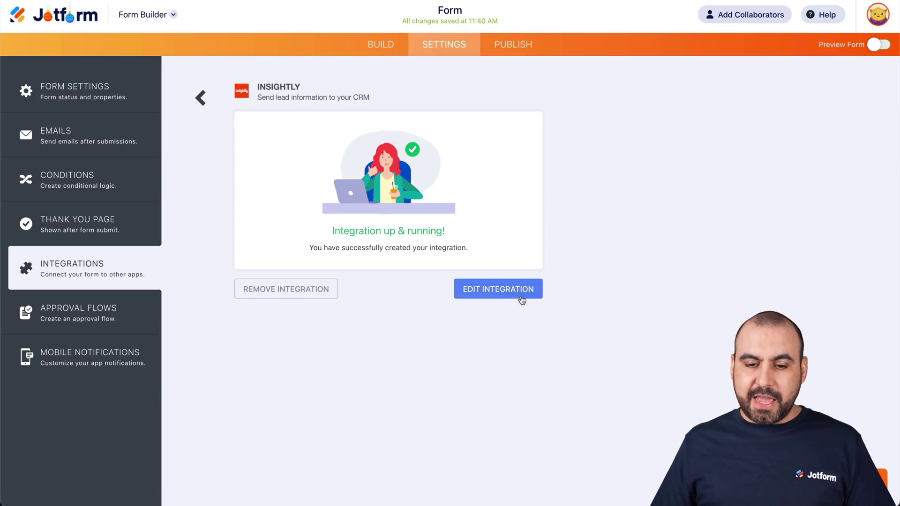
{"action": "left_click", "coordinate": [521, 300]}
{"action": "left_click", "coordinate": [374, 176]}
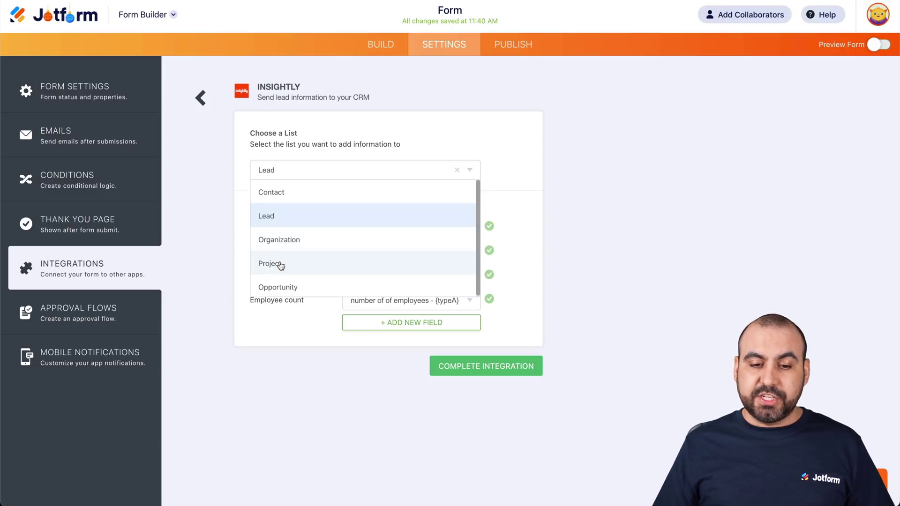
{"action": "left_click", "coordinate": [309, 287]}
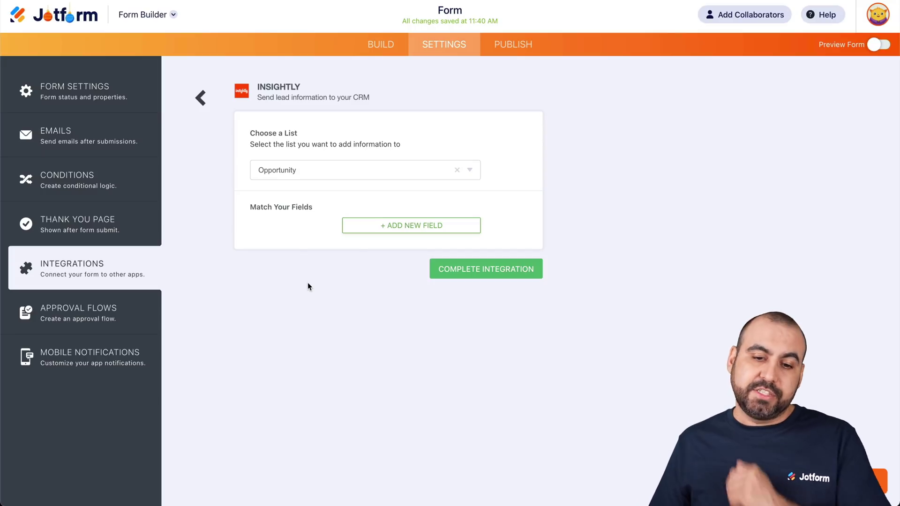
- Add a field-mapping row and browse the available Insightly Opportunity fields
{"action": "left_click", "coordinate": [370, 226]}
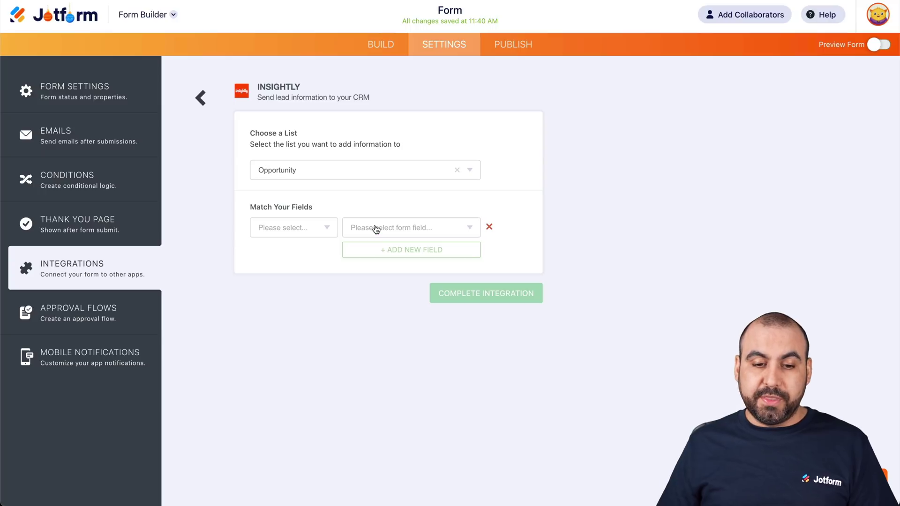
{"action": "left_click", "coordinate": [317, 228]}
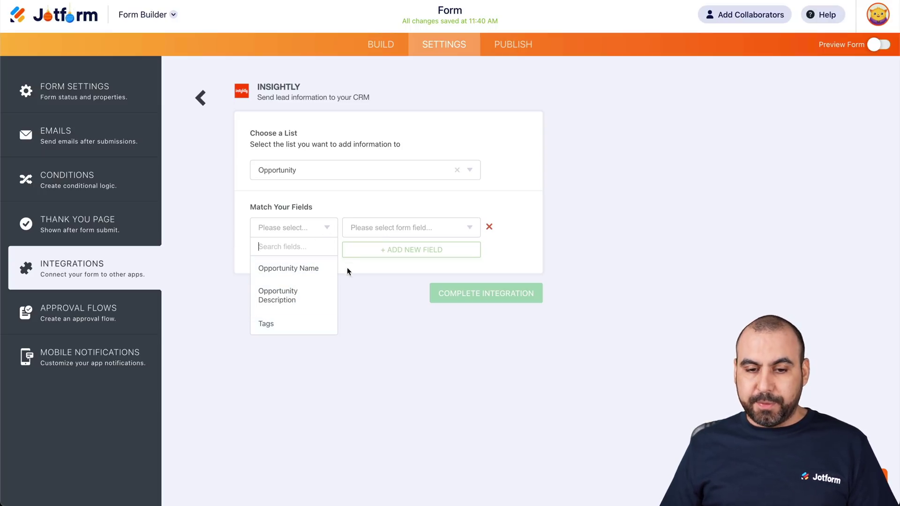
{"action": "left_click", "coordinate": [360, 268]}
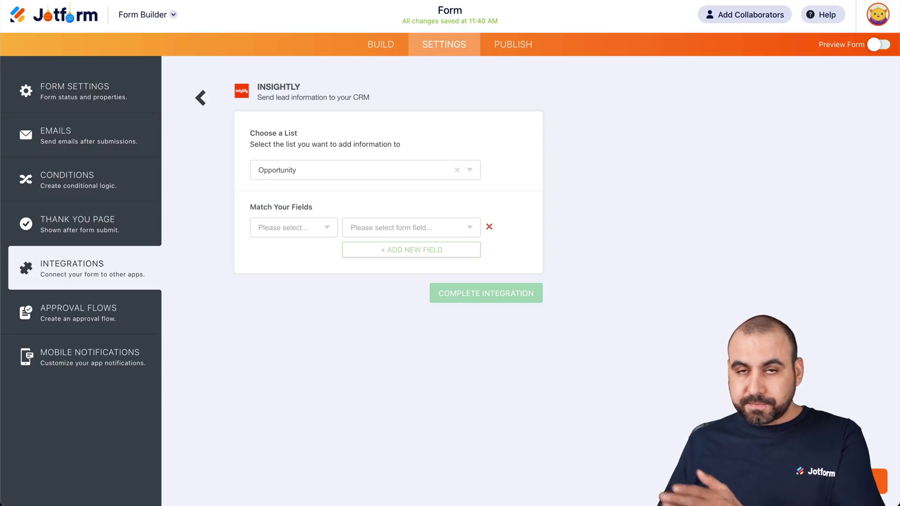
{"action": "left_click", "coordinate": [326, 235]}
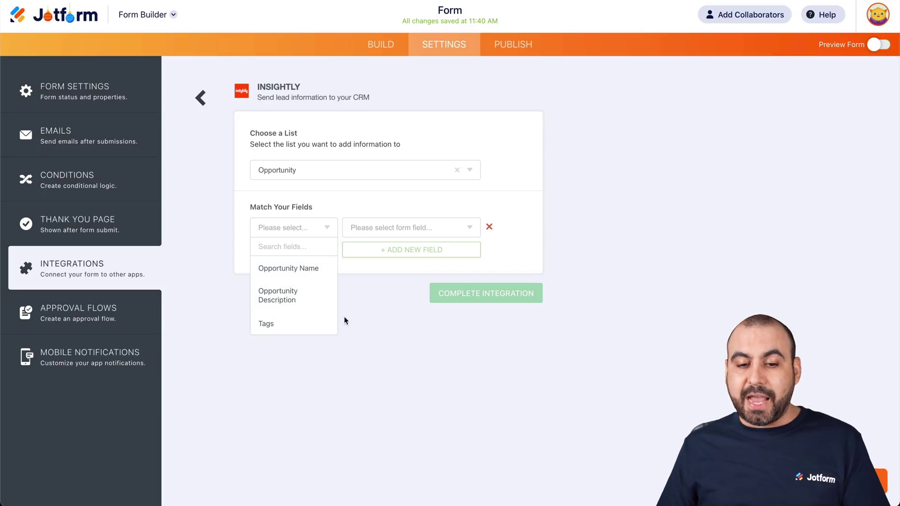
{"action": "left_click", "coordinate": [362, 294]}
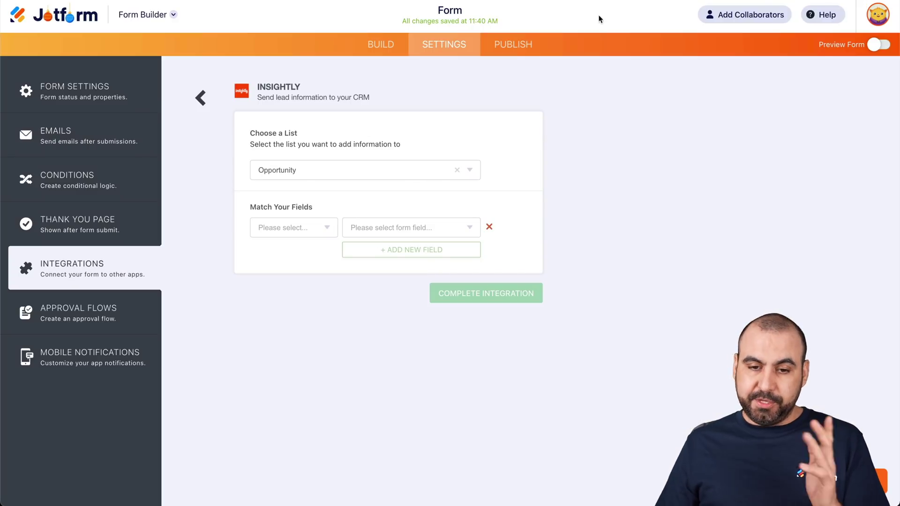
{"action": "left_click", "coordinate": [285, 231]}
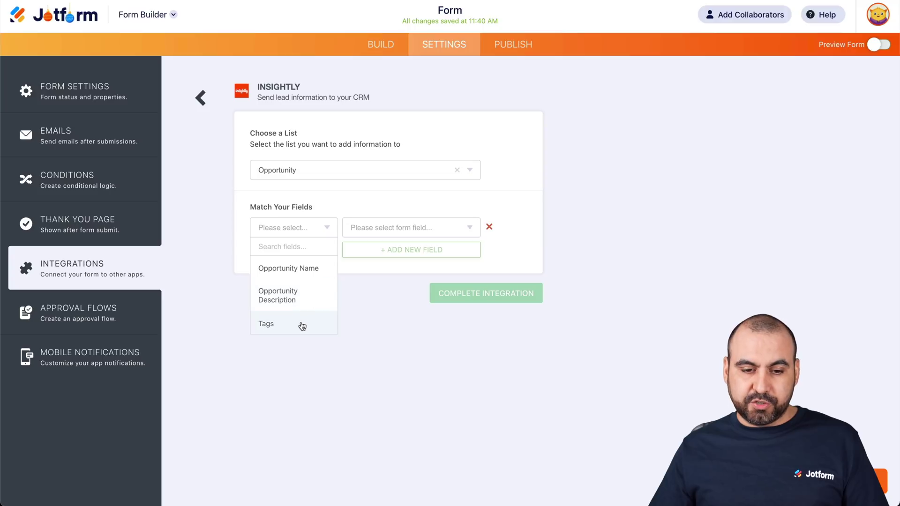
- Delete the employees, Phone Number, Name and Email questions from the form
{"action": "left_click", "coordinate": [388, 44]}
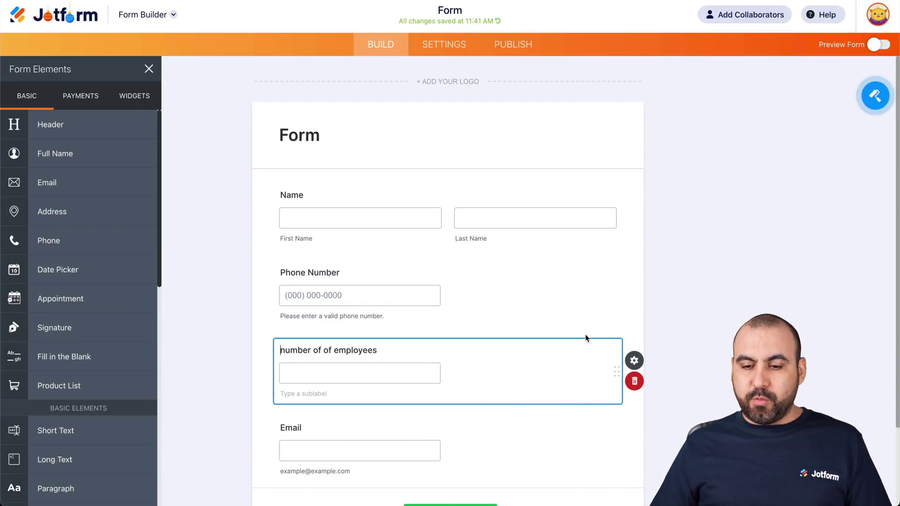
{"action": "left_click", "coordinate": [638, 381]}
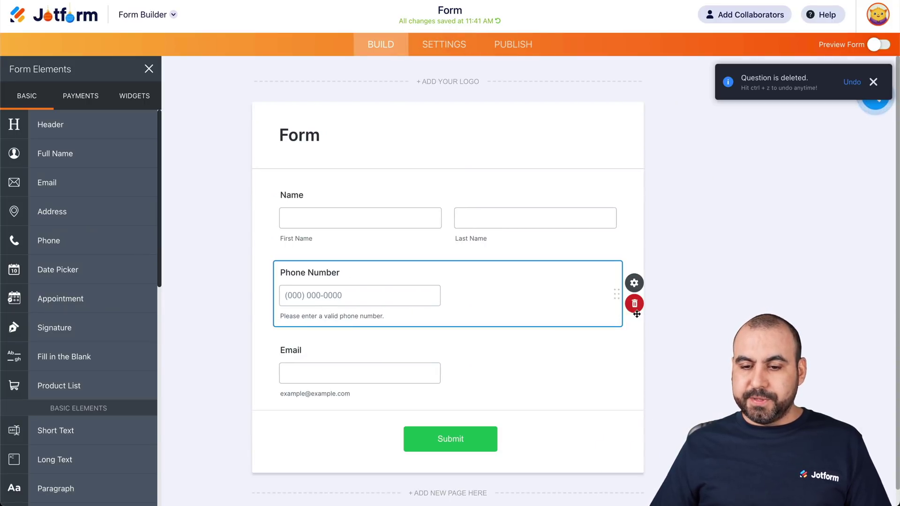
{"action": "left_click", "coordinate": [634, 303]}
{"action": "left_click", "coordinate": [636, 227]}
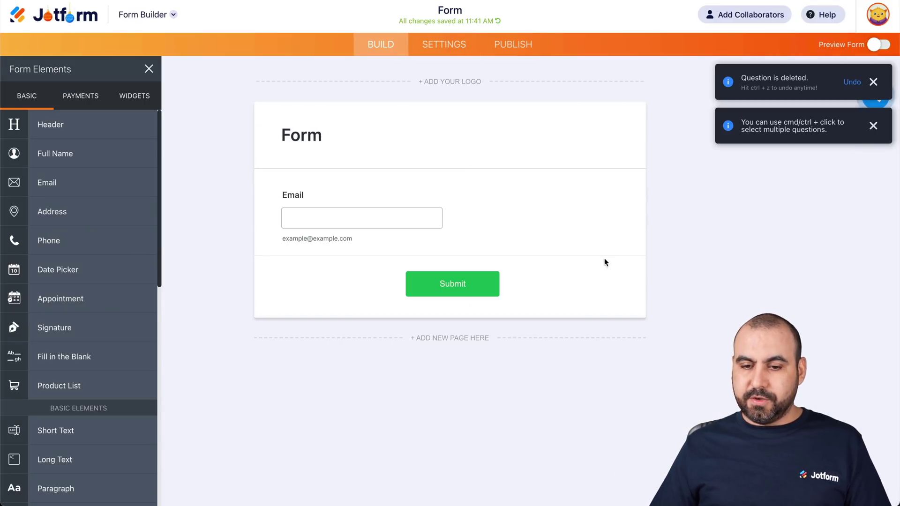
{"action": "left_click", "coordinate": [636, 228]}
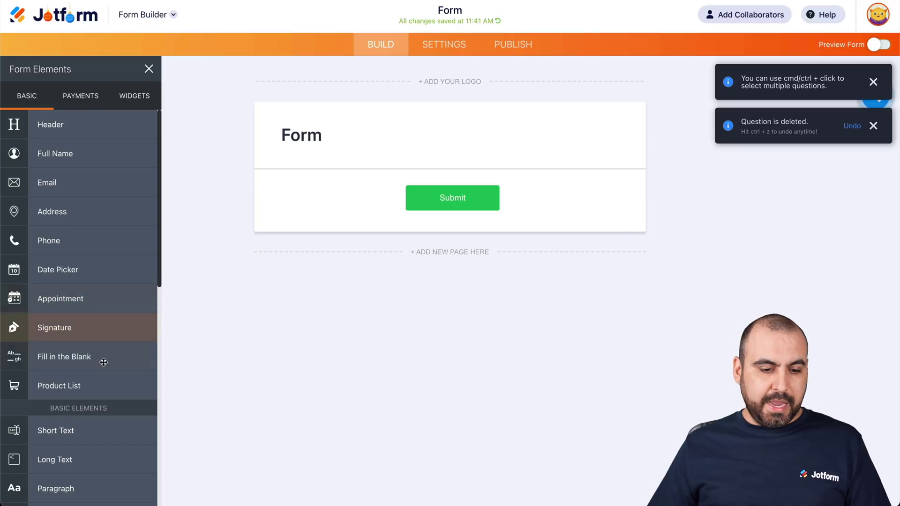
{"action": "scroll", "coordinate": [71, 304], "scroll_direction": "down", "scroll_amount": 3}
- Add three Short Text questions and label the first 'opportunity Name'
{"action": "left_click", "coordinate": [69, 319]}
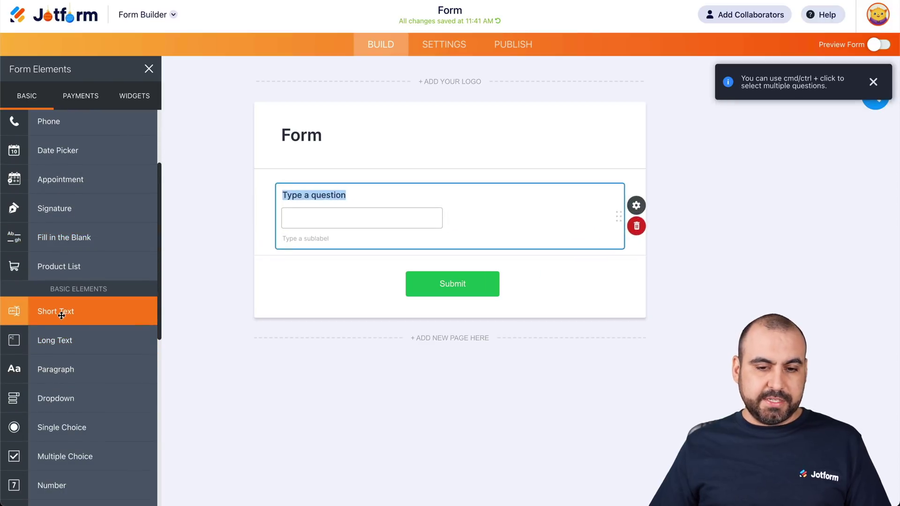
{"action": "left_click", "coordinate": [65, 312]}
{"action": "left_click", "coordinate": [66, 311]}
{"action": "left_click", "coordinate": [312, 197]}
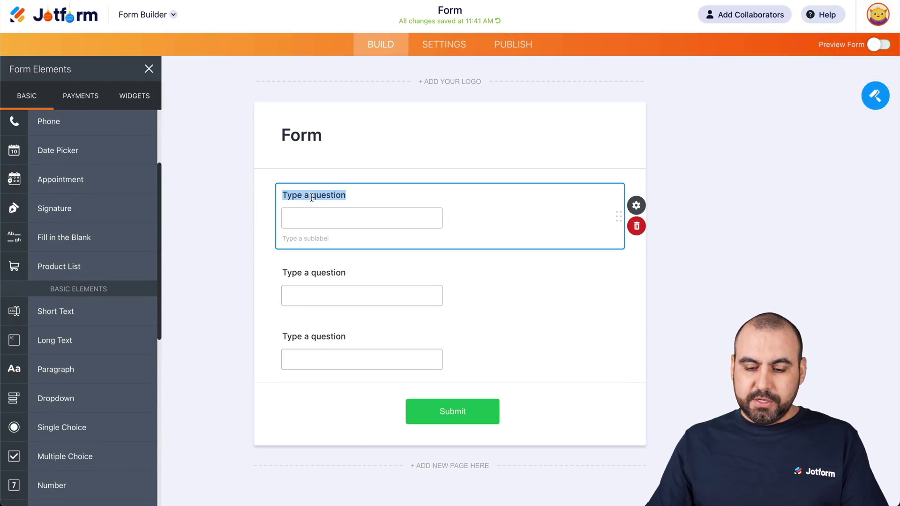
{"action": "type", "text": "oportunity Name"}
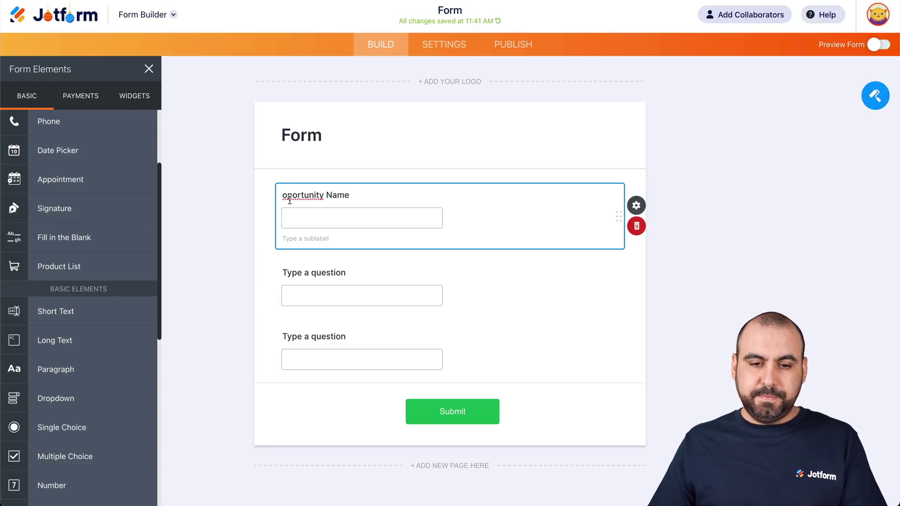
{"action": "double_click", "coordinate": [289, 196]}
{"action": "right_click", "coordinate": [289, 197]}
{"action": "left_click", "coordinate": [324, 203]}
- Relabel the second question 'Organization' and the third 'Tags'
{"action": "left_click", "coordinate": [325, 276]}
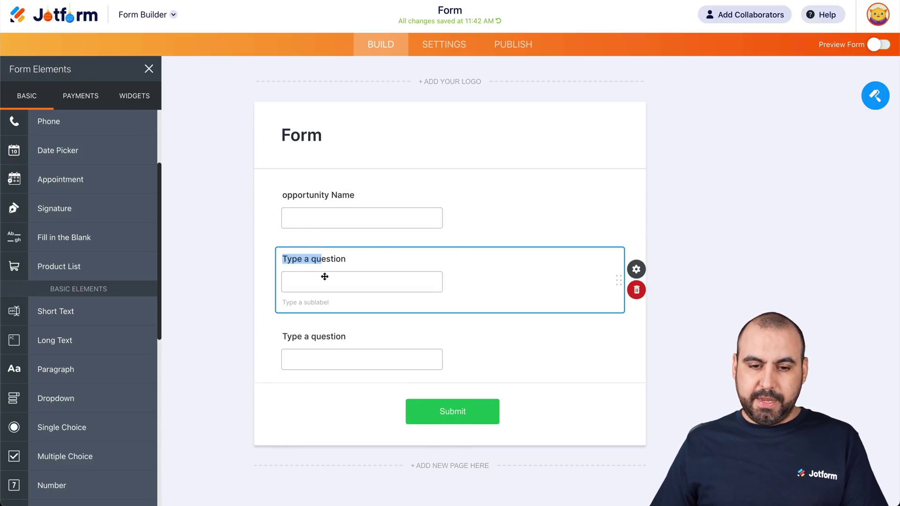
{"action": "double_click", "coordinate": [318, 259]}
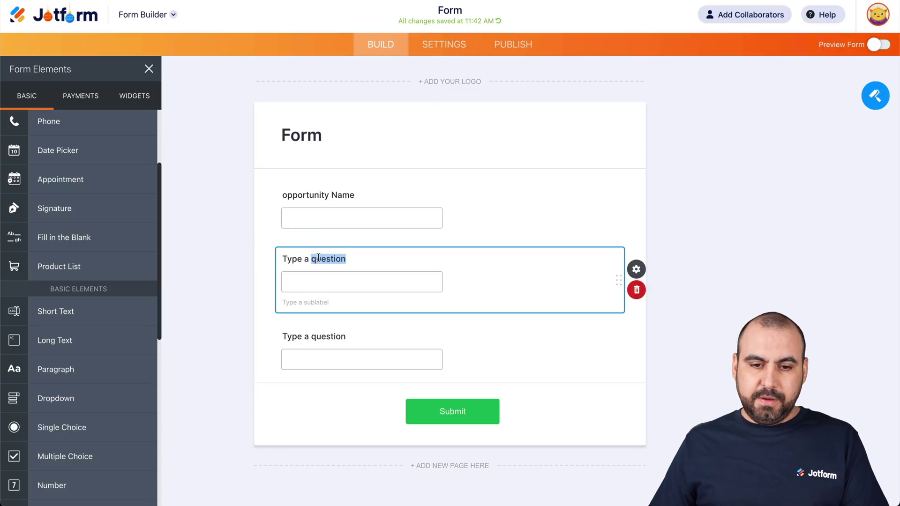
{"action": "triple_click", "coordinate": [315, 258]}
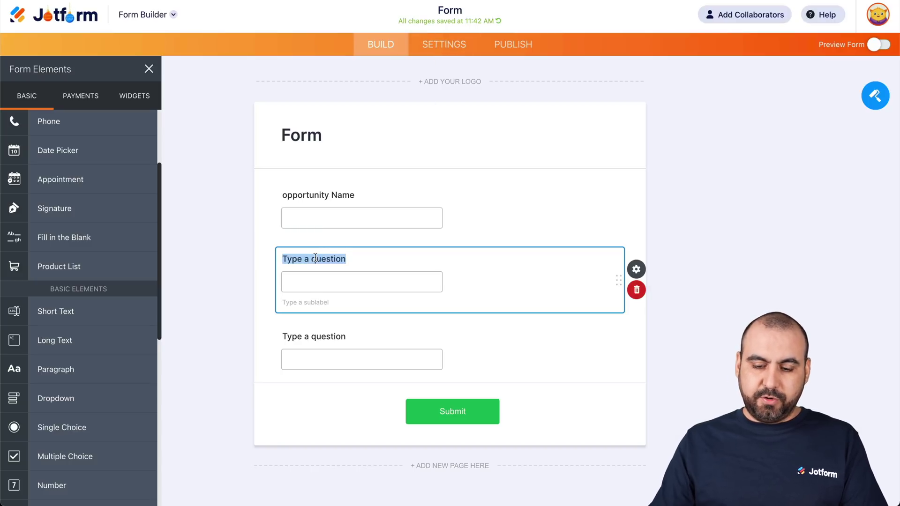
{"action": "type", "text": "Organizartio"}
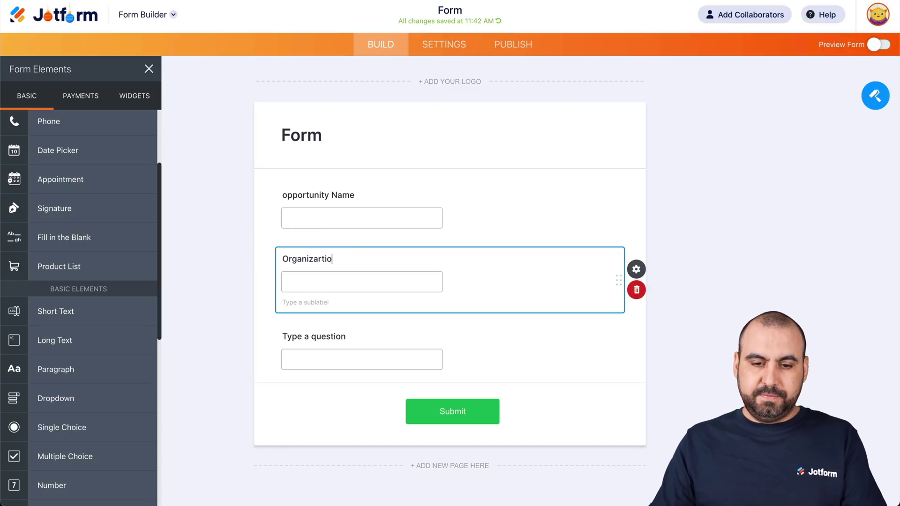
{"action": "key", "text": "BackSpace"}
{"action": "type", "text": "tio"}
{"action": "type", "text": "tion"}
{"action": "triple_click", "coordinate": [321, 328]}
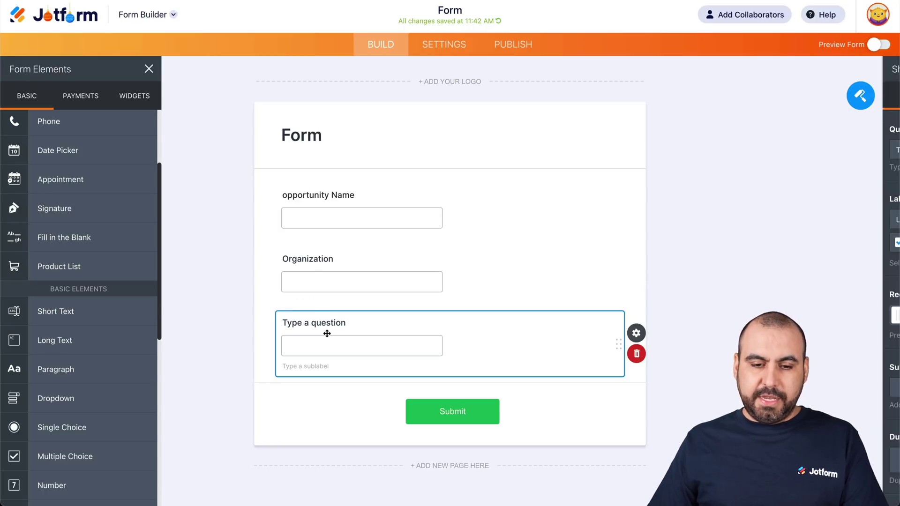
{"action": "type", "text": "Tags"}
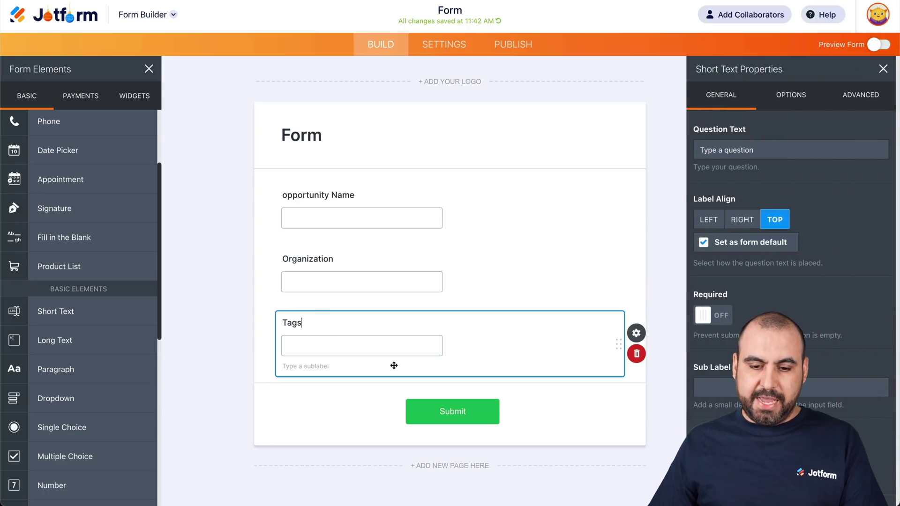
{"action": "left_click", "coordinate": [479, 105]}
{"action": "left_click", "coordinate": [443, 44]}
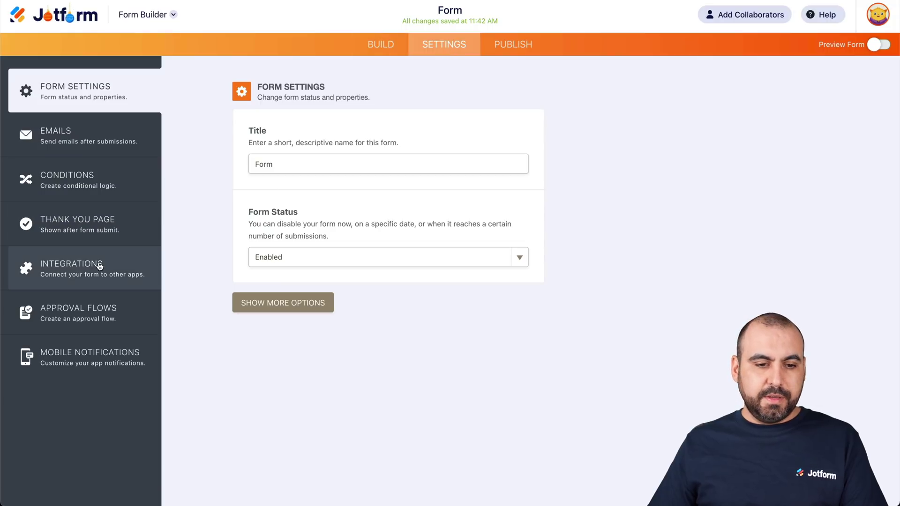
- Set the Insightly integration to Opportunity and map Opportunity Name to the opportunity Name question
{"action": "left_click", "coordinate": [99, 266]}
{"action": "left_click", "coordinate": [255, 194]}
{"action": "left_click", "coordinate": [485, 291]}
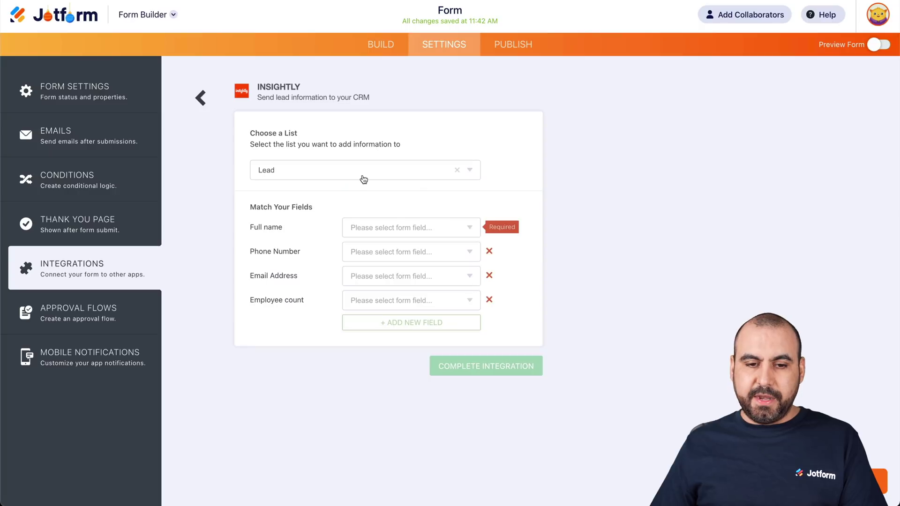
{"action": "left_click", "coordinate": [352, 169]}
{"action": "left_click", "coordinate": [315, 288]}
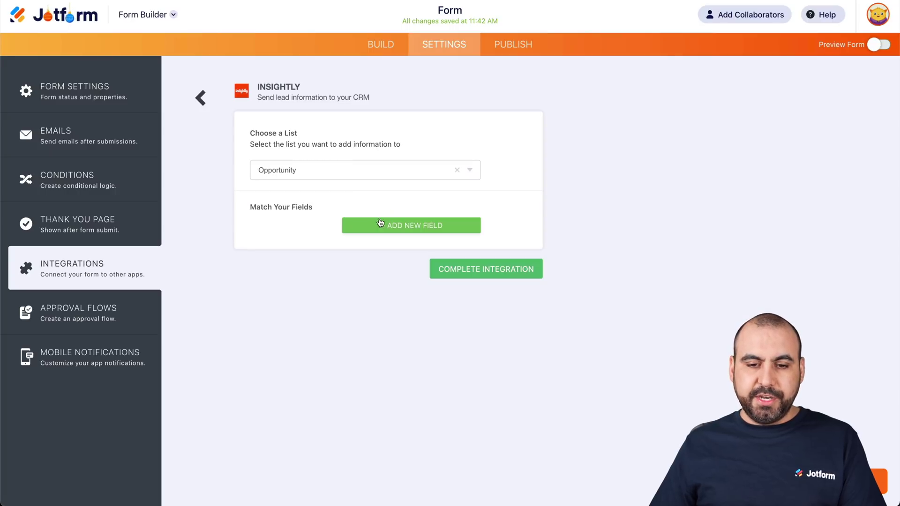
{"action": "left_click", "coordinate": [276, 228]}
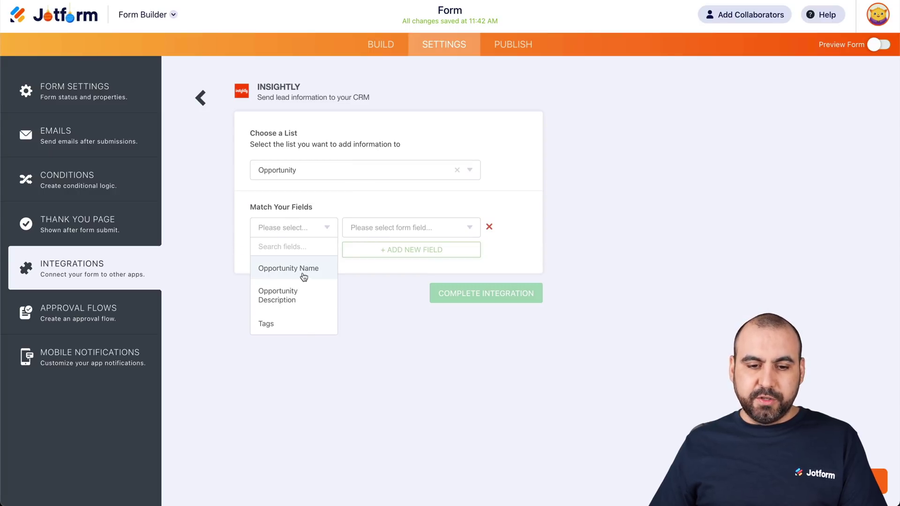
{"action": "left_click", "coordinate": [277, 268]}
{"action": "left_click", "coordinate": [408, 222]}
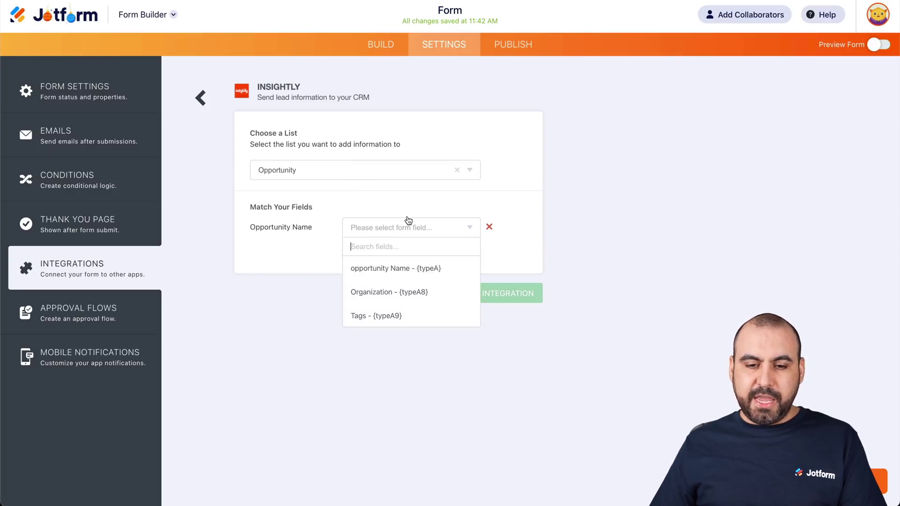
{"action": "left_click", "coordinate": [419, 268]}
- Map Opportunity Description to the Organization question
{"action": "left_click", "coordinate": [385, 252]}
{"action": "left_click", "coordinate": [294, 253]}
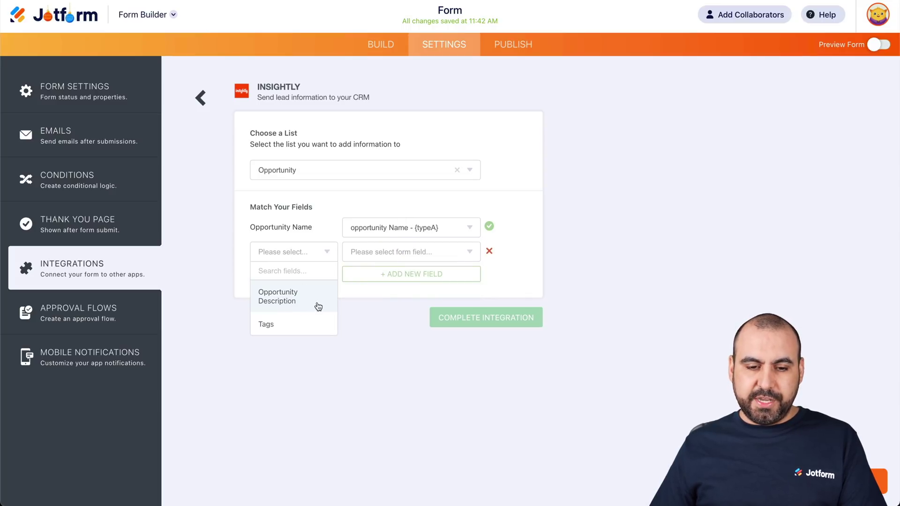
{"action": "left_click", "coordinate": [396, 261]}
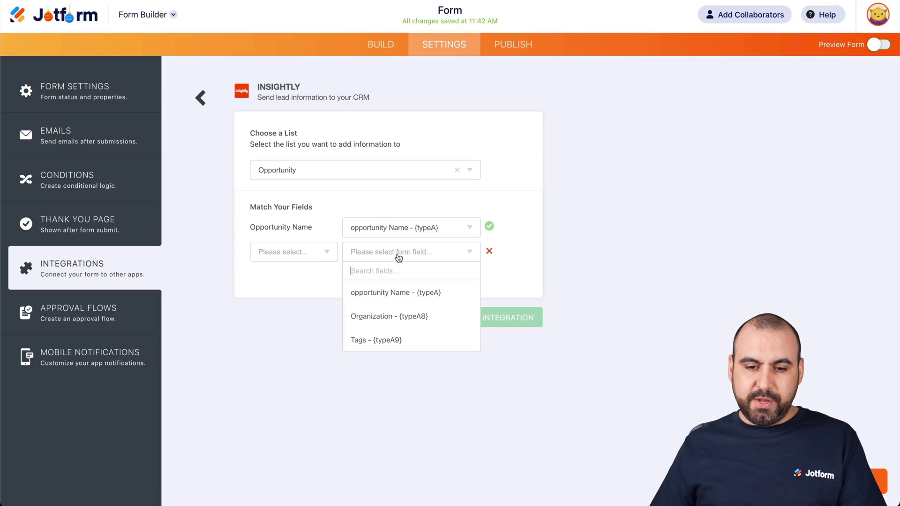
{"action": "left_click", "coordinate": [392, 315]}
{"action": "left_click", "coordinate": [309, 261]}
{"action": "left_click", "coordinate": [288, 298]}
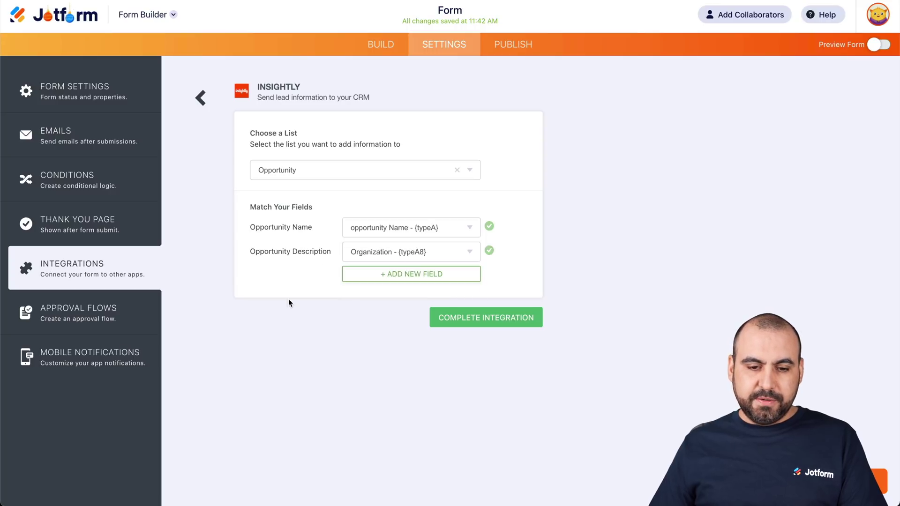
- Map Tags to the Tags question and complete the integration
{"action": "left_click", "coordinate": [385, 277]}
{"action": "left_click", "coordinate": [300, 282]}
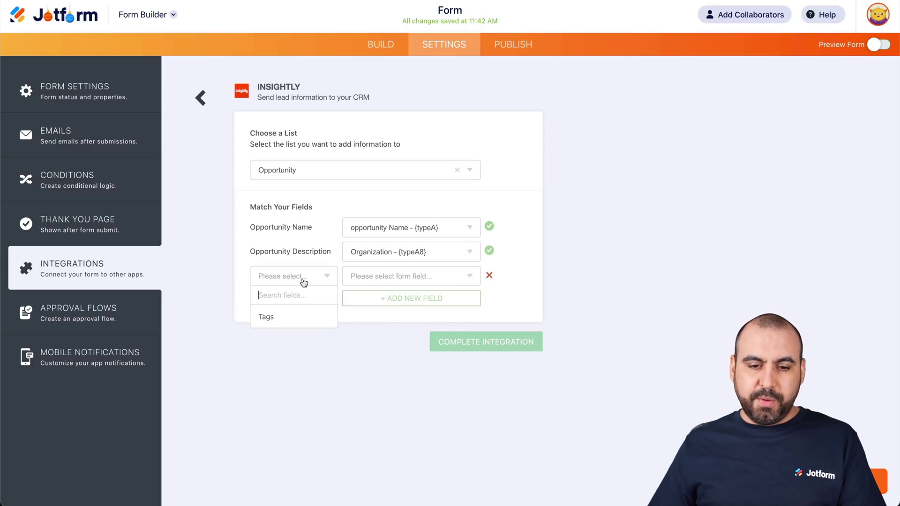
{"action": "left_click", "coordinate": [295, 317]}
{"action": "left_click", "coordinate": [380, 281]}
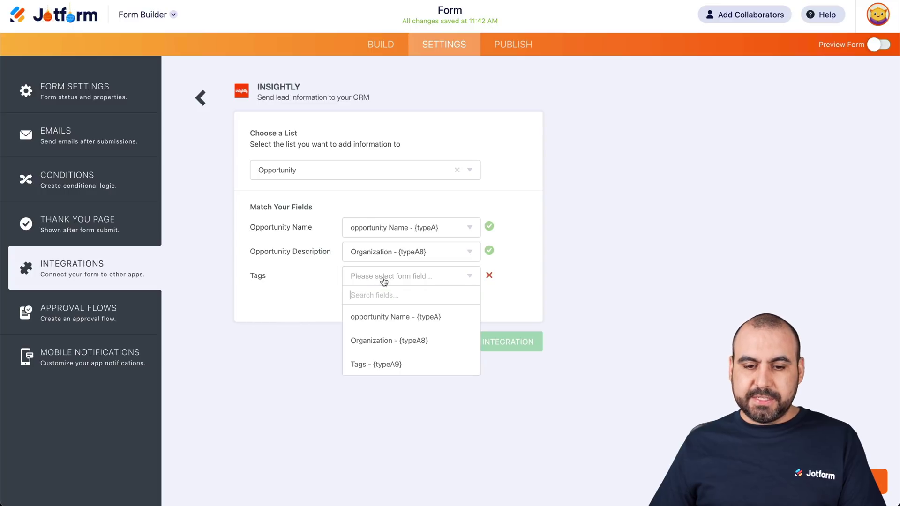
{"action": "left_click", "coordinate": [362, 364]}
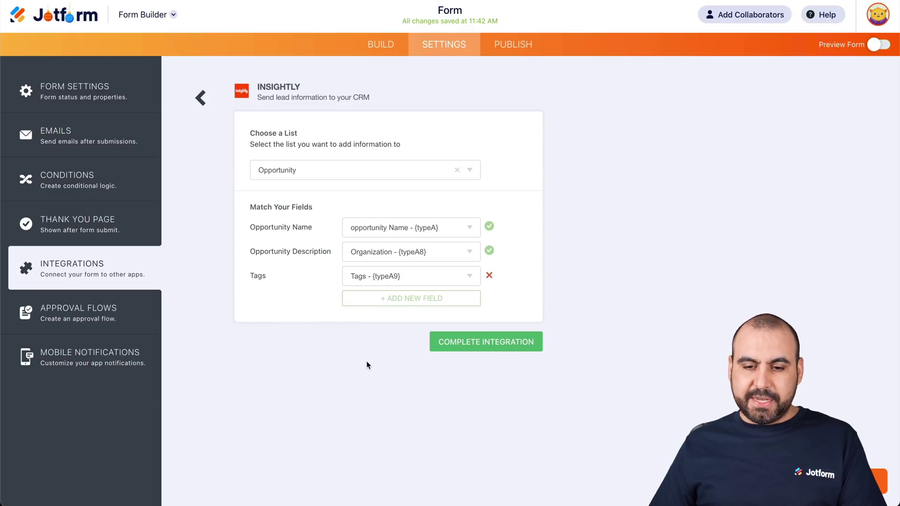
{"action": "left_click", "coordinate": [495, 340]}
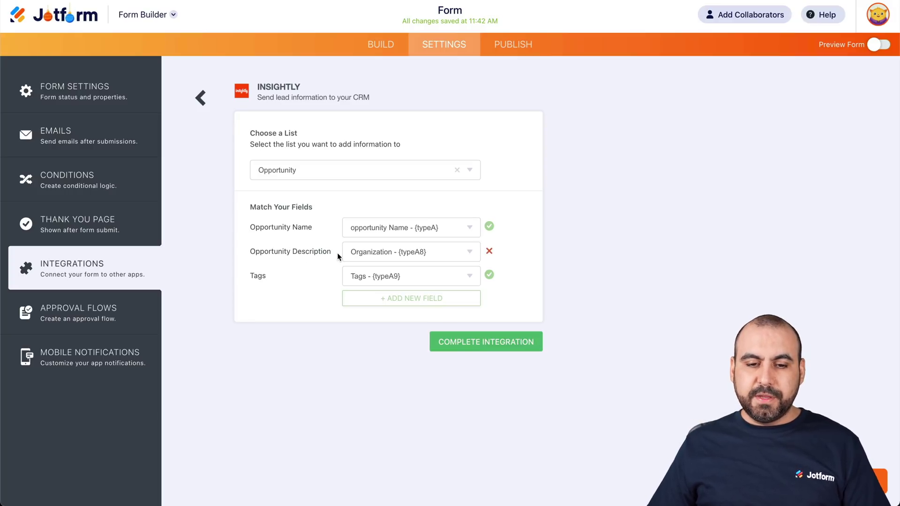
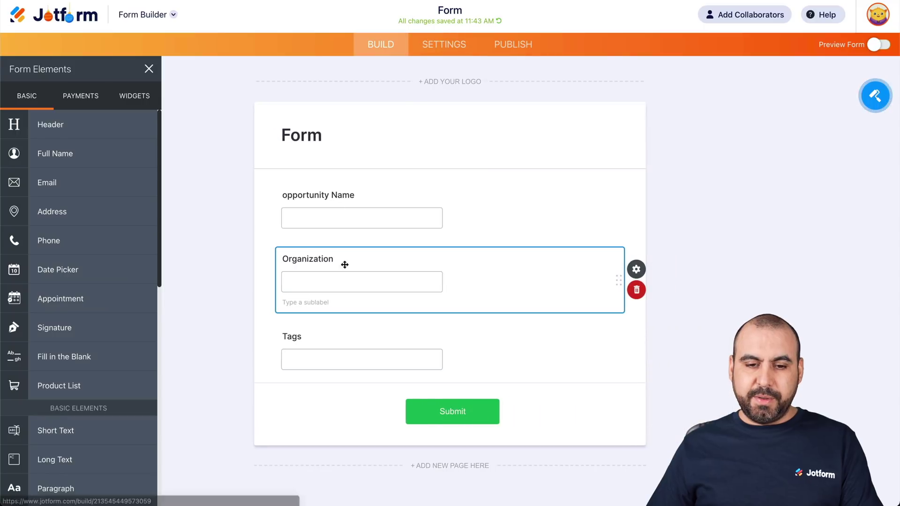
- Relabel the Organization field as Description and go to the form's integration settings
{"action": "double_click", "coordinate": [309, 259]}
{"action": "type", "text": "Description"}
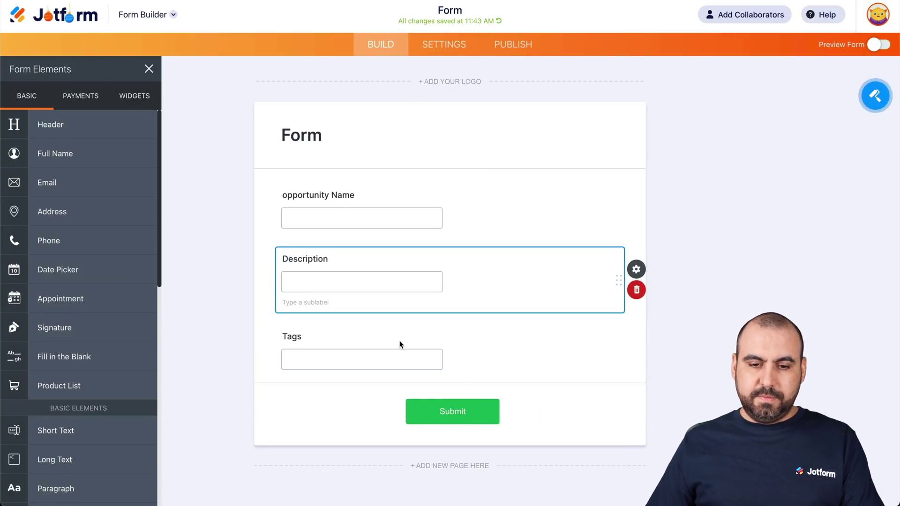
{"action": "left_click", "coordinate": [435, 43]}
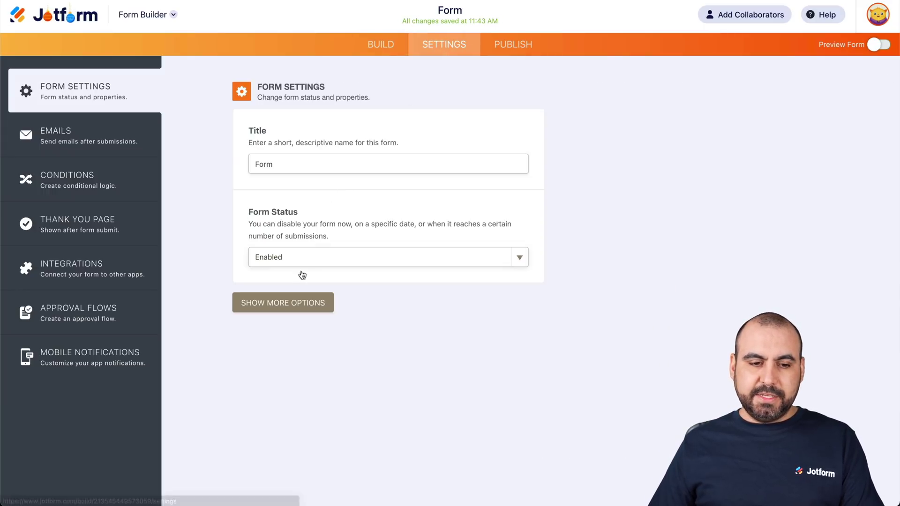
{"action": "left_click", "coordinate": [70, 265]}
- Check the Insightly mapping of Name, Description and Tags, then open the live form in a new tab
{"action": "left_click", "coordinate": [275, 212]}
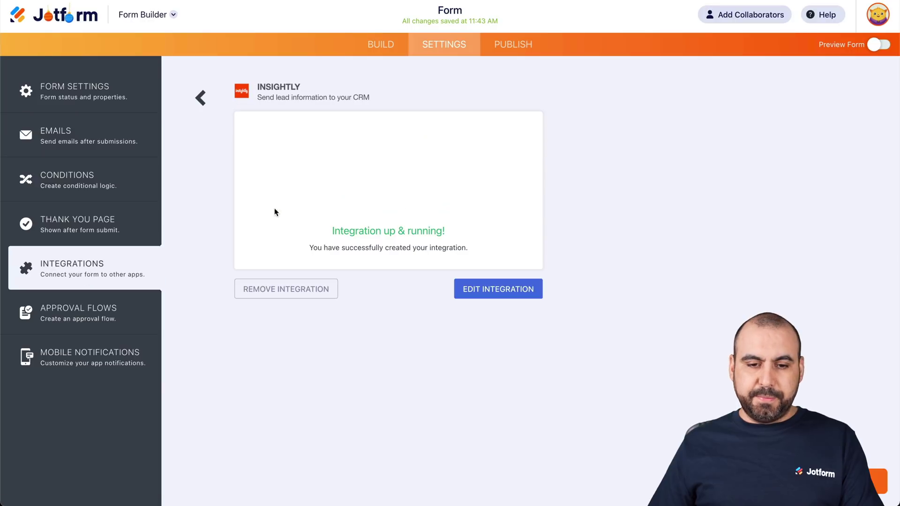
{"action": "left_click", "coordinate": [498, 290]}
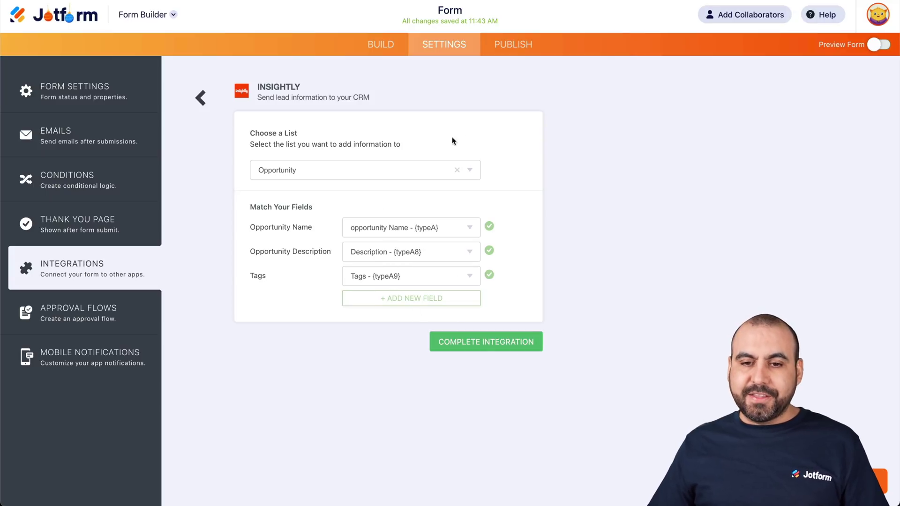
{"action": "left_click", "coordinate": [518, 47]}
{"action": "left_click", "coordinate": [494, 184]}
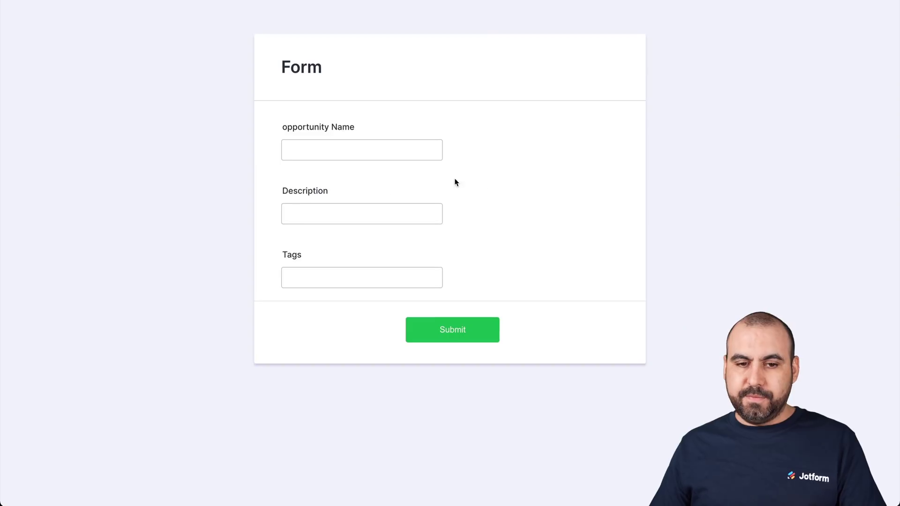
- Submit a test entry named 'Test for video' with a description about testing the integration and tag 'test'
{"action": "left_click", "coordinate": [372, 156]}
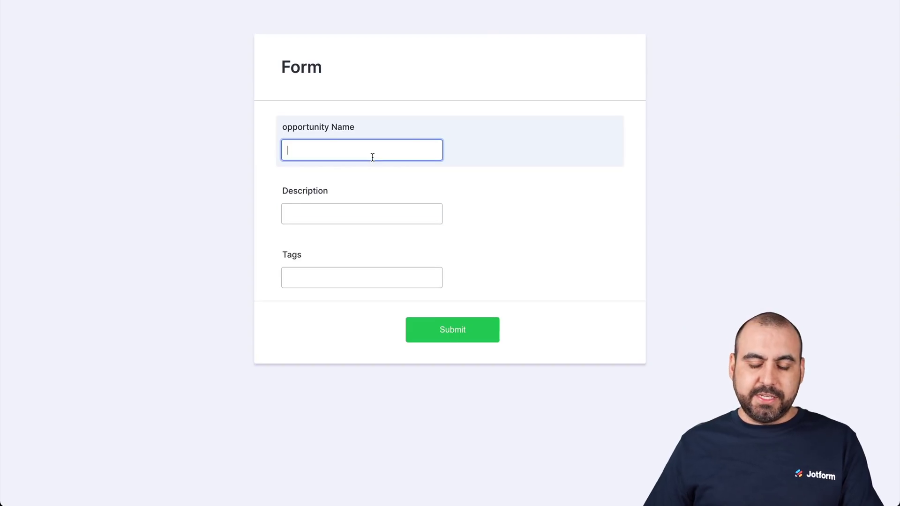
{"action": "type", "text": "Test for video"}
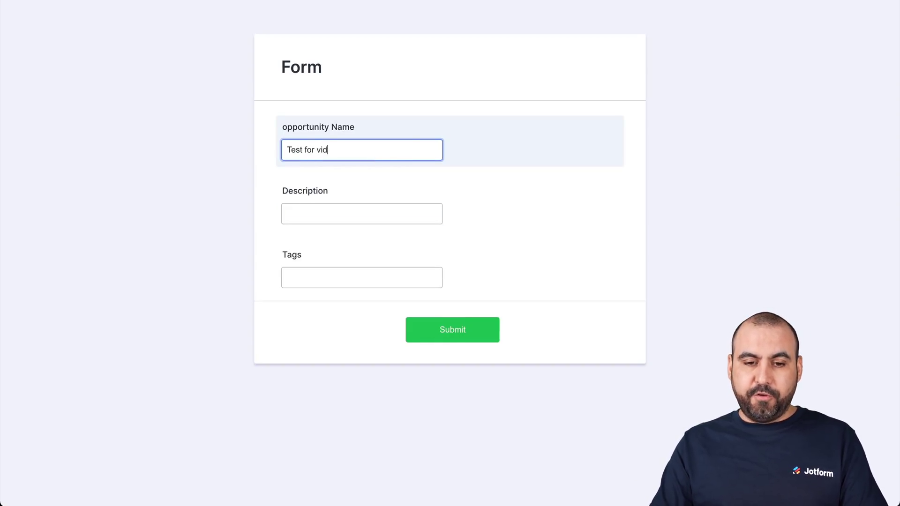
{"action": "left_click", "coordinate": [353, 213]}
{"action": "type", "text": "We are testing this integration wi"}
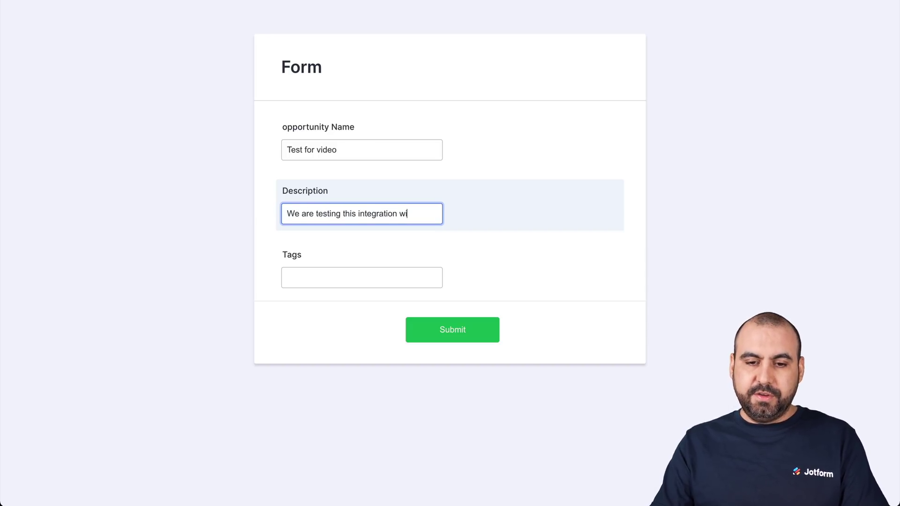
{"action": "key", "text": "BackSpace"}
{"action": "key", "text": "BackSpace"}
{"action": "type", "text": "for the v"}
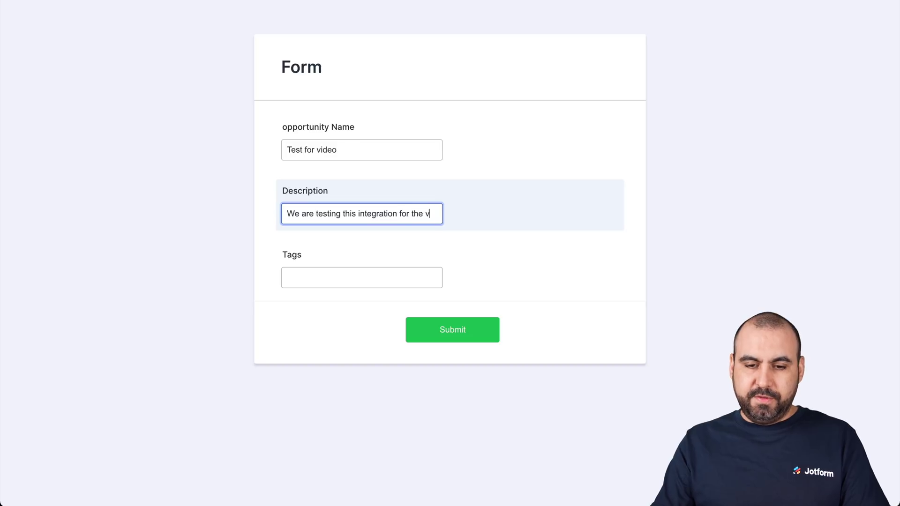
{"action": "type", "text": "ideo on Jotform"}
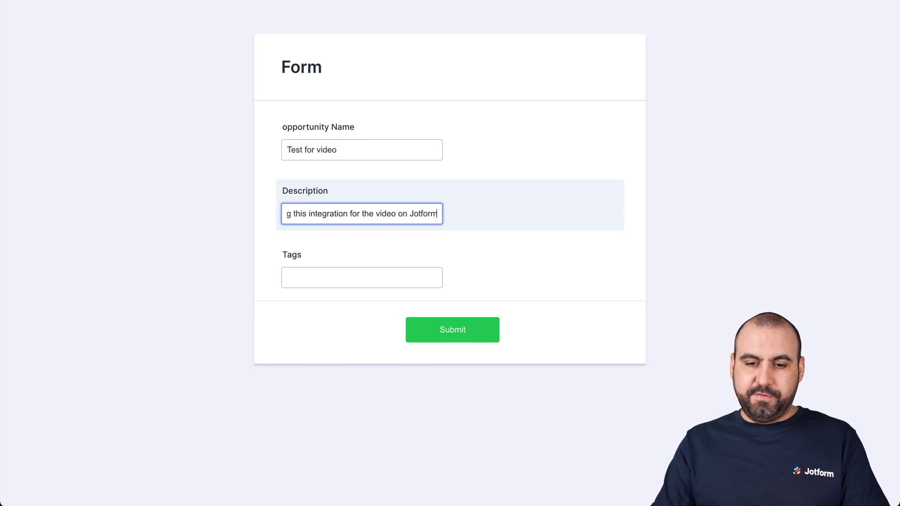
{"action": "left_click", "coordinate": [330, 272]}
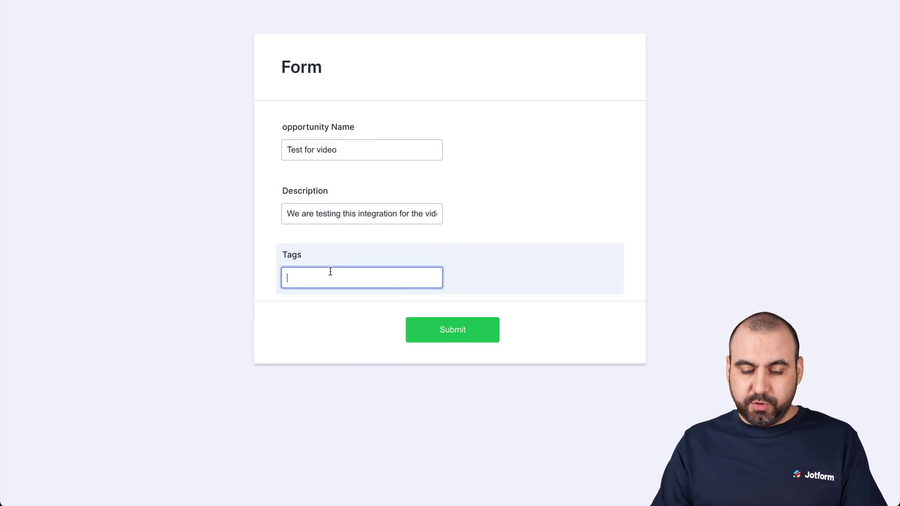
{"action": "type", "text": "test"}
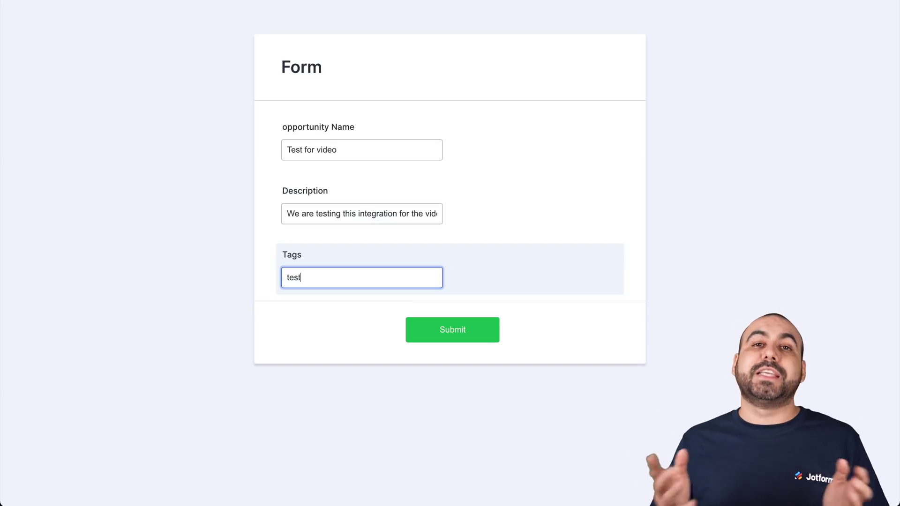
{"action": "left_click", "coordinate": [430, 329]}
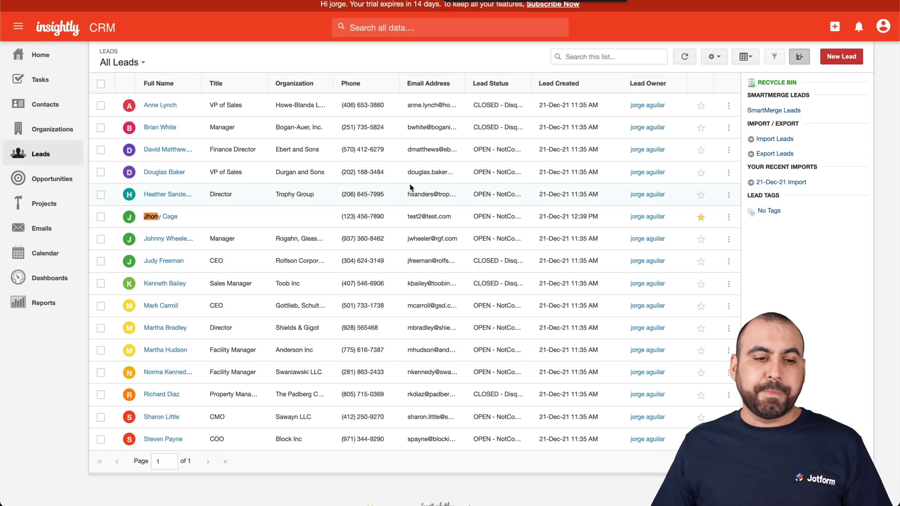
- In Insightly's Opportunities list, check the Test for video opportunity's description and tag, then close it
{"action": "left_click", "coordinate": [60, 184]}
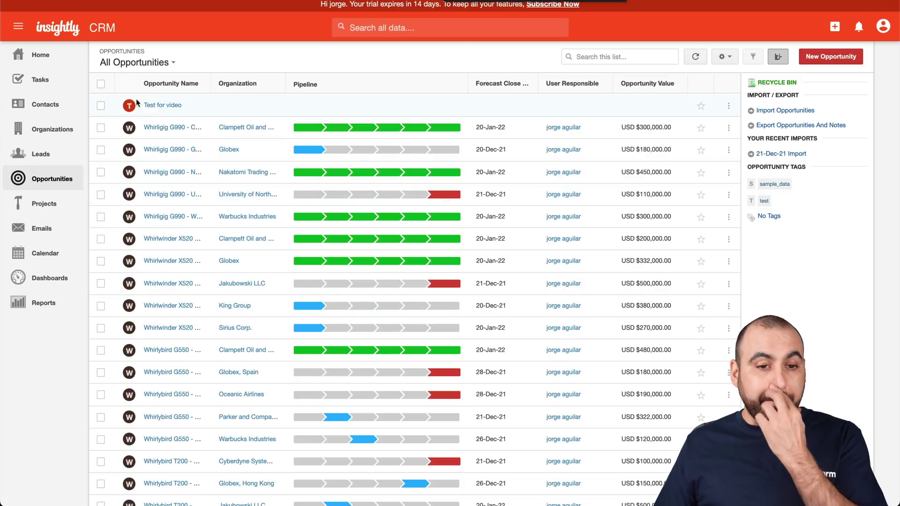
{"action": "left_click", "coordinate": [170, 108]}
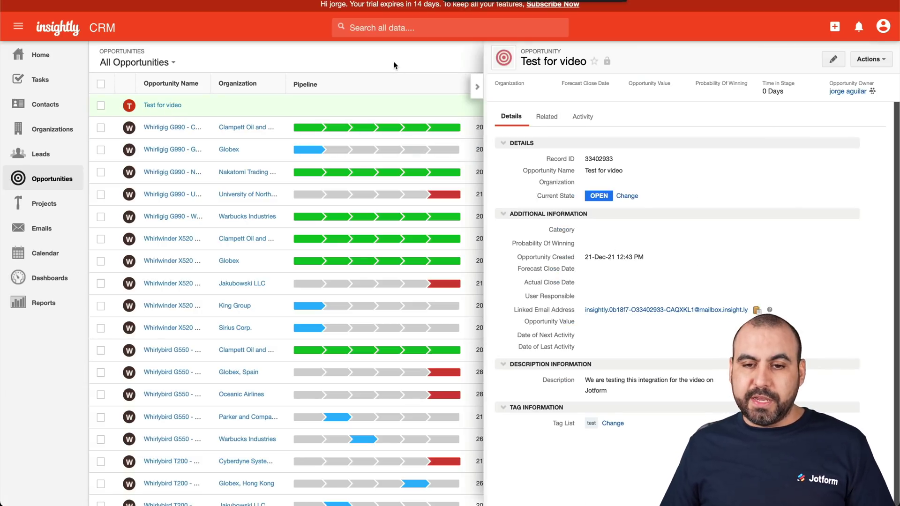
{"action": "left_click", "coordinate": [477, 87]}
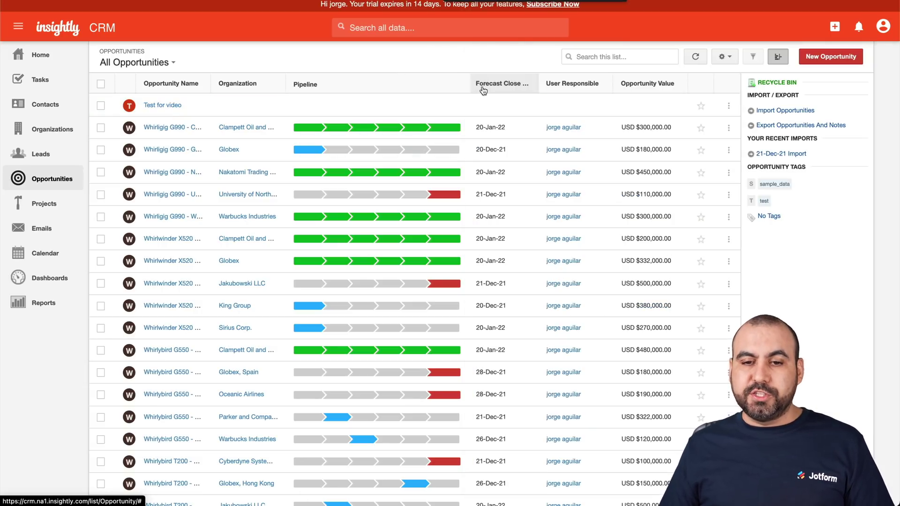